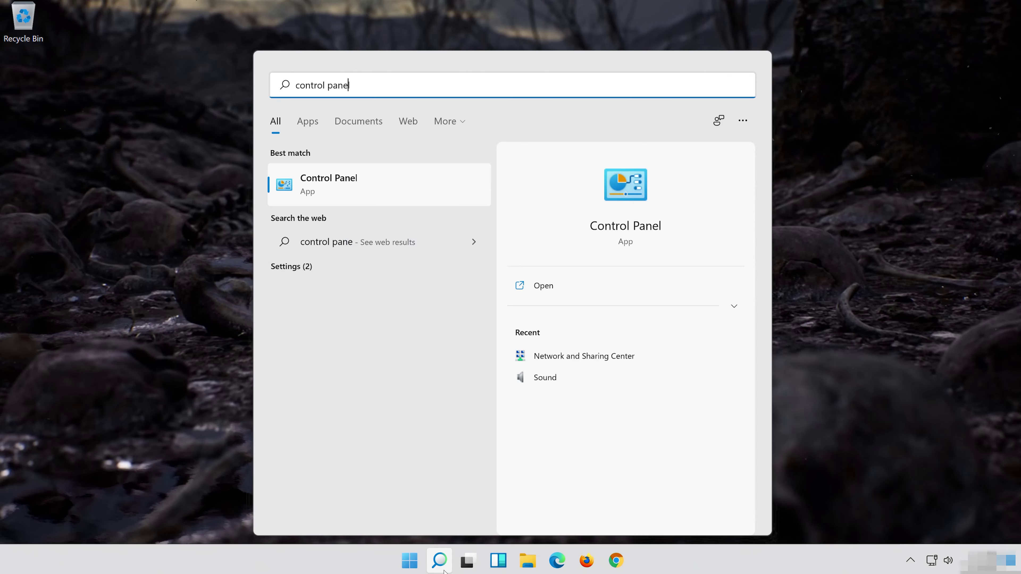
Step: Open the Sound settings from Control Panel's Hardware and Sound category and close the Control Panel window
{"action": "type", "text": "l"}
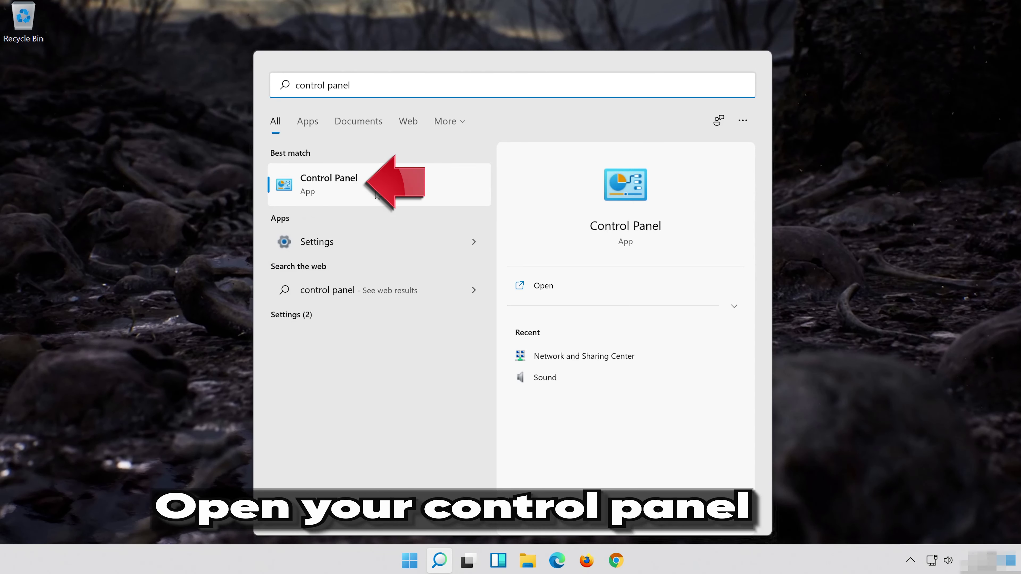
{"action": "left_click", "coordinate": [432, 183]}
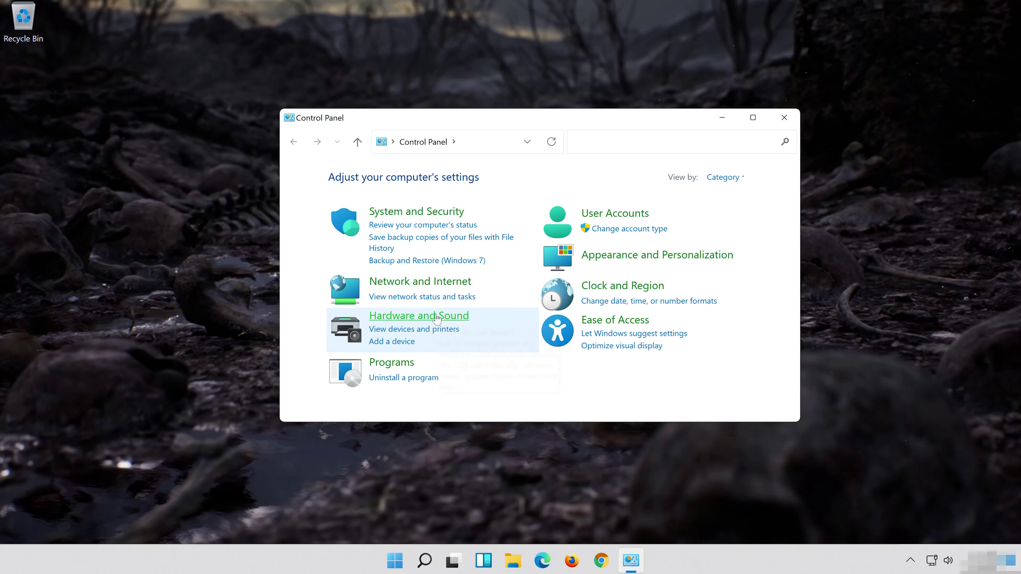
{"action": "left_click", "coordinate": [438, 318]}
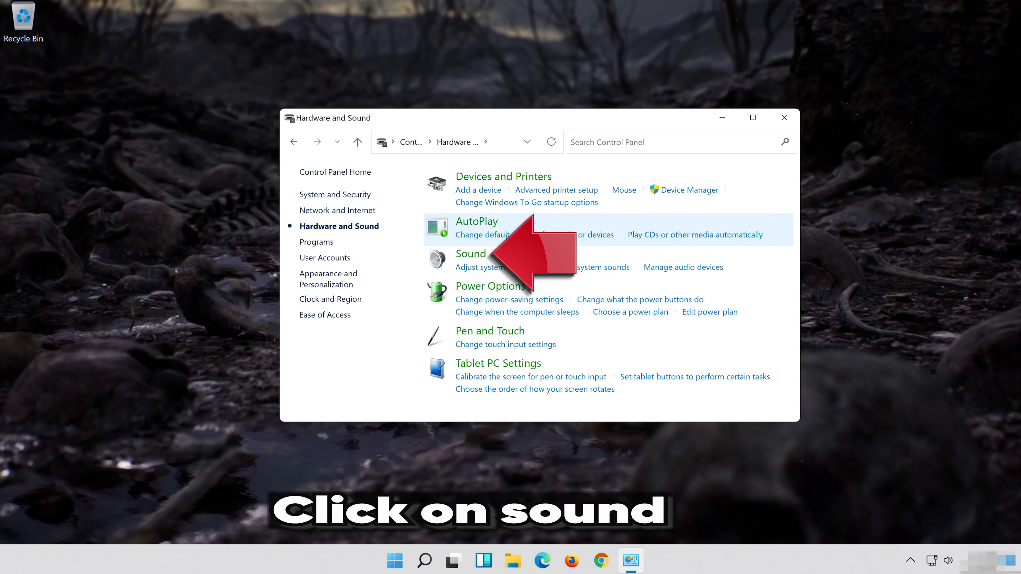
{"action": "left_click", "coordinate": [471, 255]}
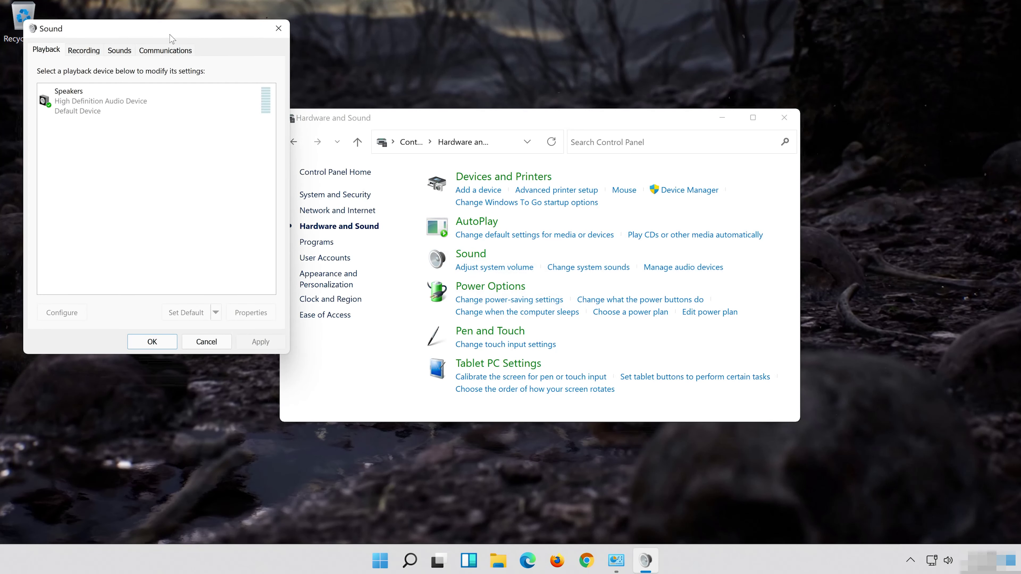
{"action": "left_click_drag", "start_coordinate": [172, 39], "coordinate": [540, 115]}
{"action": "left_click", "coordinate": [784, 117]}
Step: Open the properties of the Speakers playback device
{"action": "left_click", "coordinate": [523, 173]}
{"action": "right_click", "coordinate": [525, 172]}
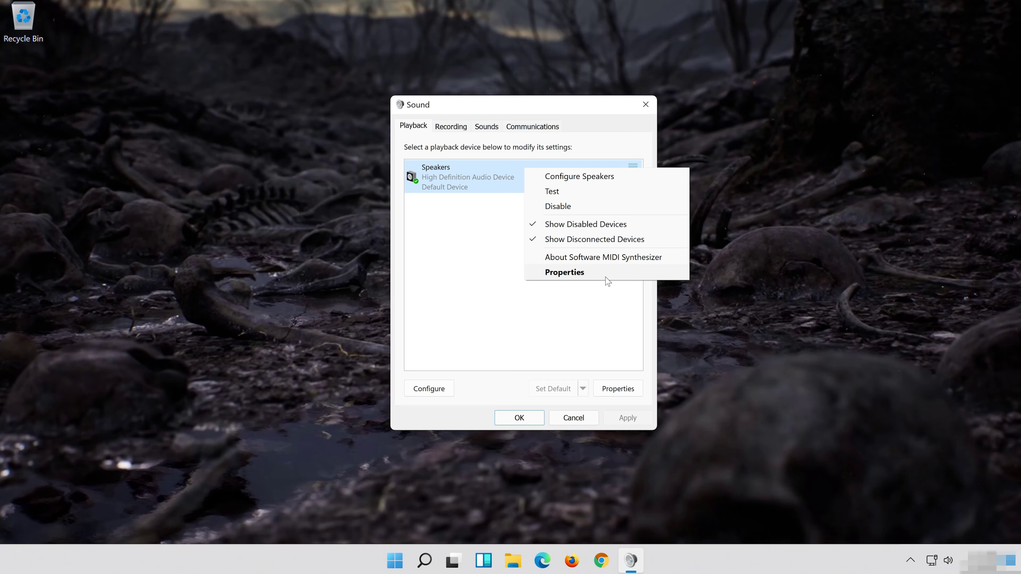
{"action": "left_click", "coordinate": [606, 277]}
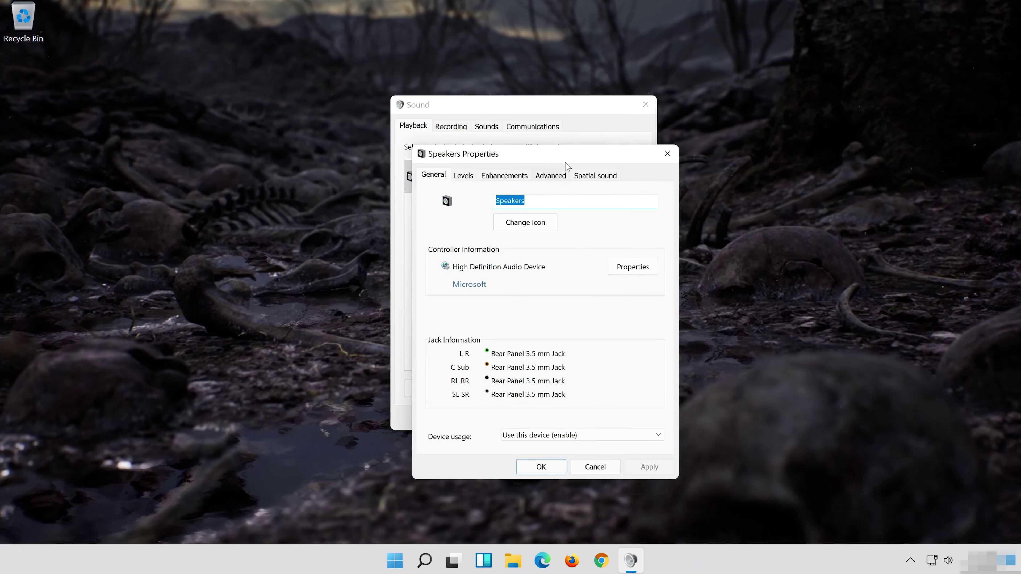
{"action": "left_click_drag", "start_coordinate": [567, 167], "coordinate": [547, 117]}
Step: Disable all enhancements for the speakers, apply the change and close the Sound settings
{"action": "left_click", "coordinate": [504, 124]}
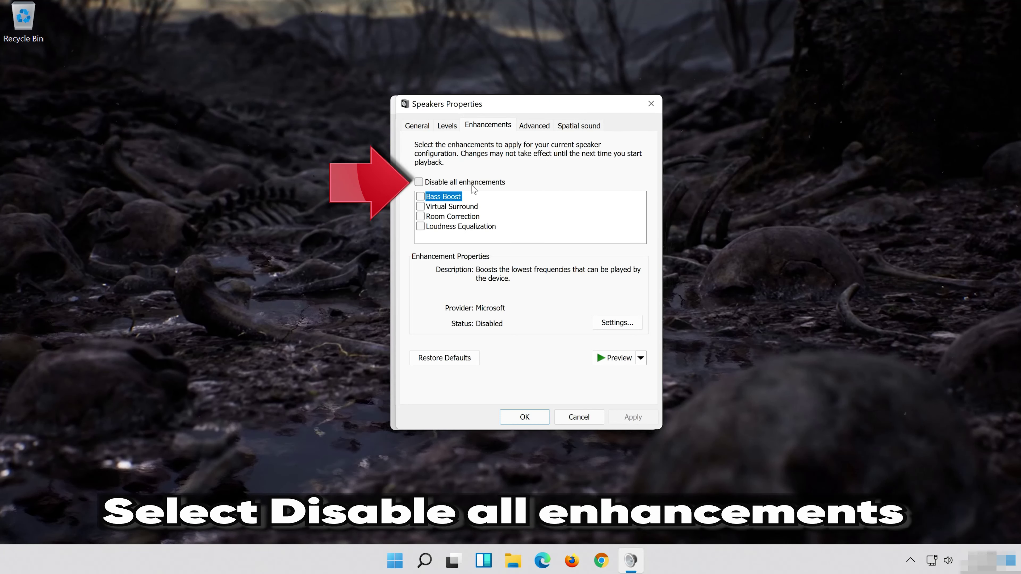
{"action": "left_click", "coordinate": [425, 184]}
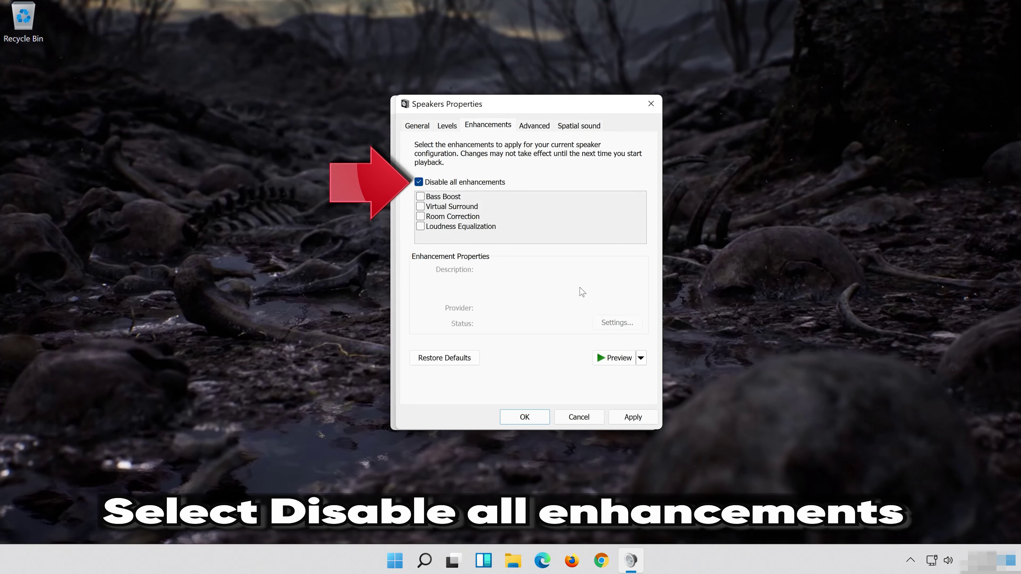
{"action": "left_click", "coordinate": [644, 421]}
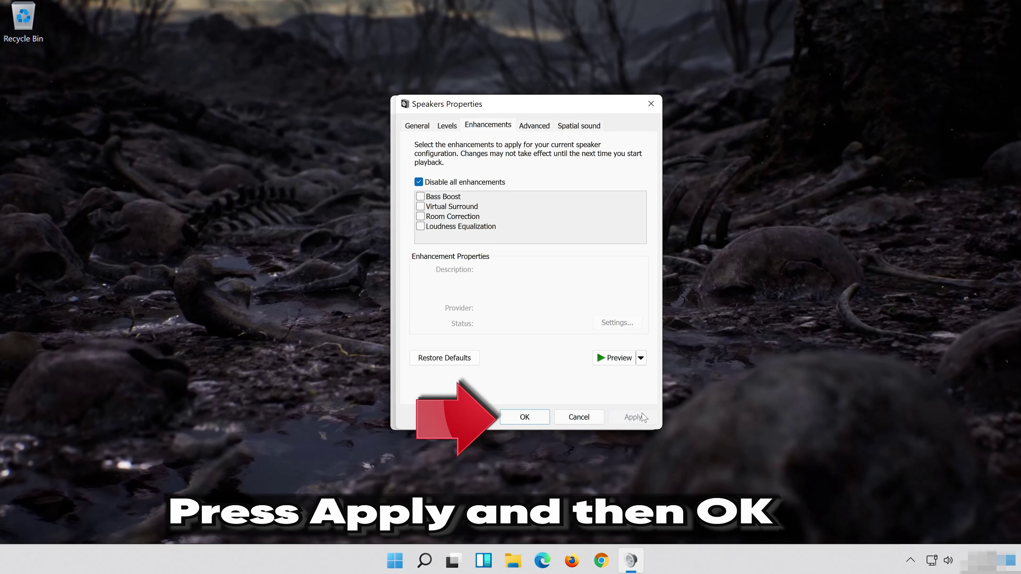
{"action": "left_click", "coordinate": [524, 417]}
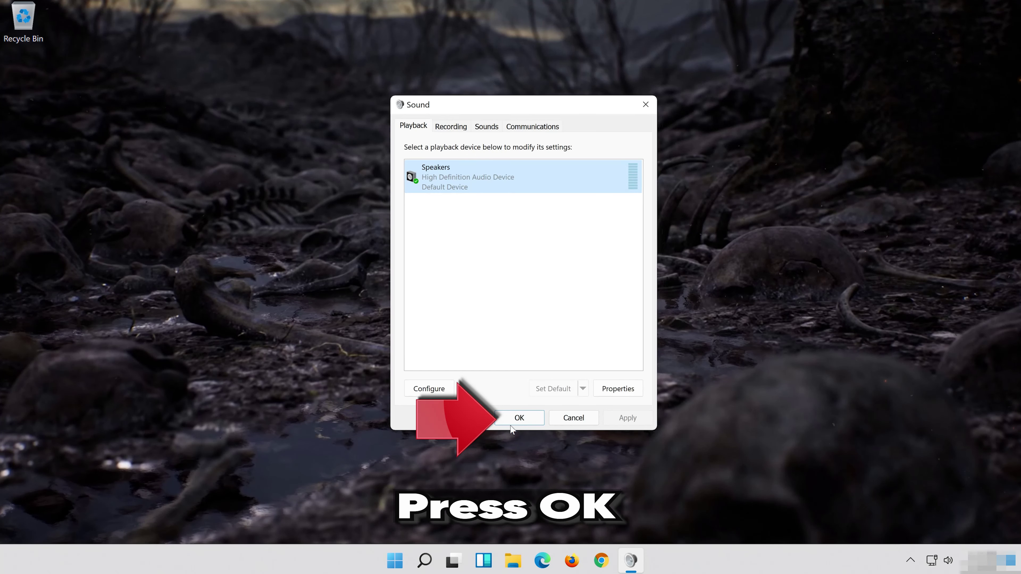
{"action": "left_click", "coordinate": [520, 417]}
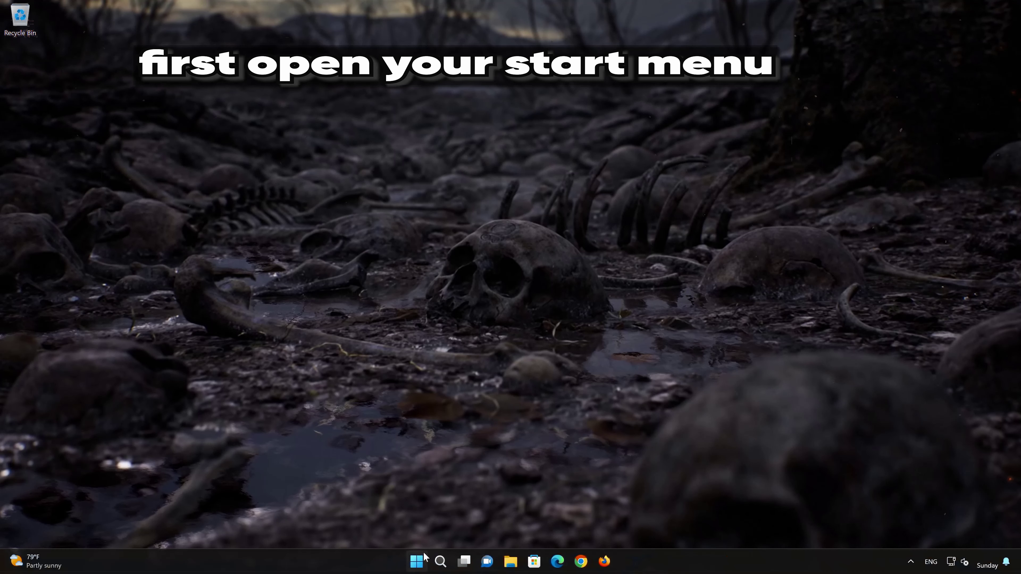
Step: Open the list of other troubleshooters in the Windows system troubleshooting settings
{"action": "left_click", "coordinate": [425, 558]}
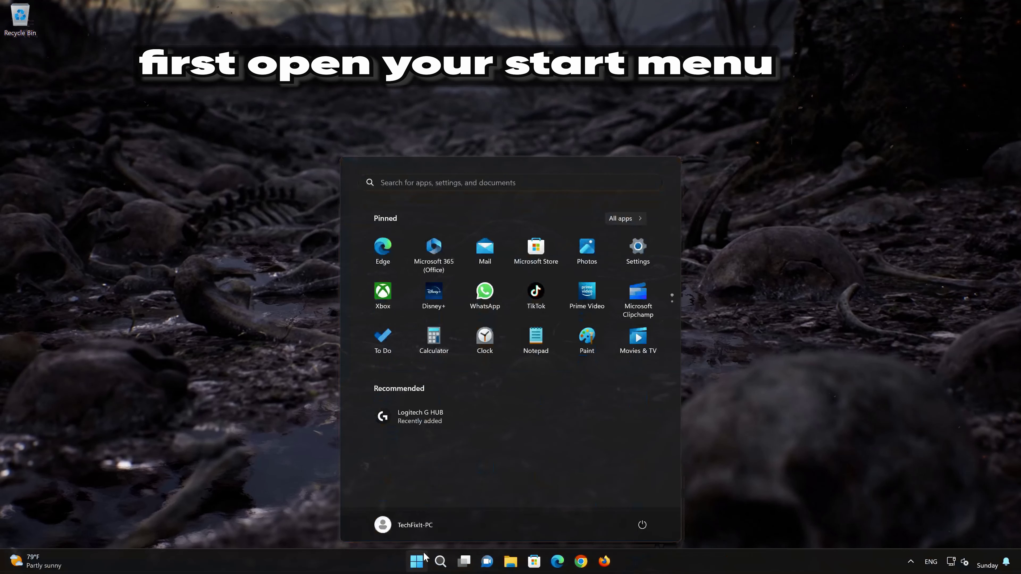
{"action": "left_click", "coordinate": [640, 251]}
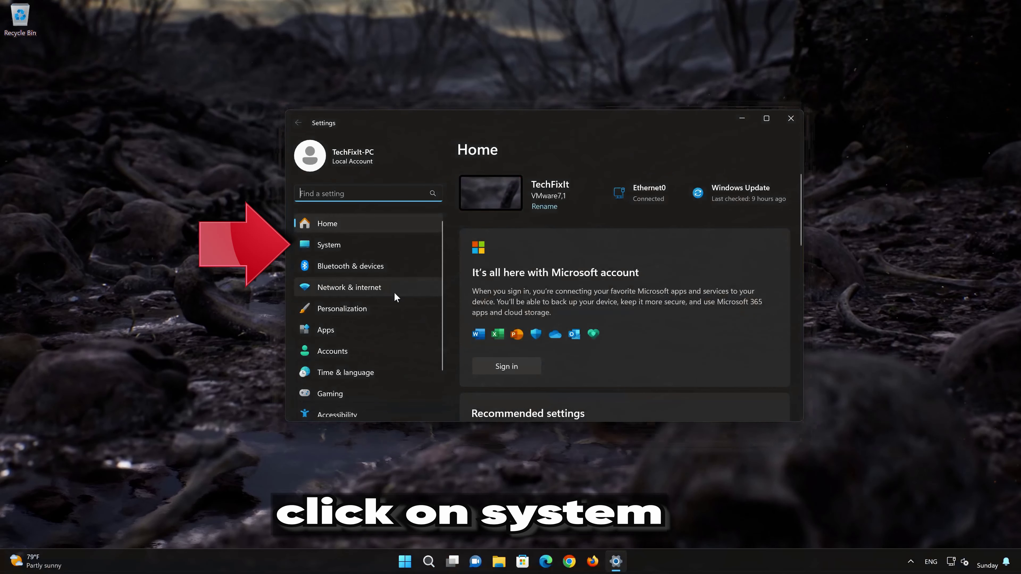
{"action": "left_click", "coordinate": [362, 246]}
{"action": "scroll", "coordinate": [605, 318], "scroll_direction": "down", "scroll_amount": 5}
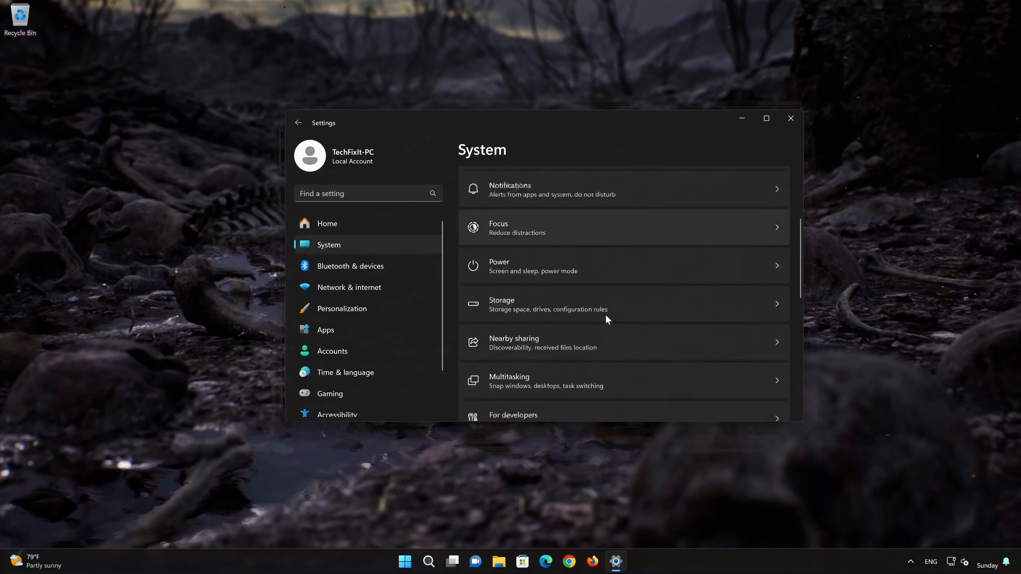
{"action": "scroll", "coordinate": [605, 314], "scroll_direction": "down", "scroll_amount": 3}
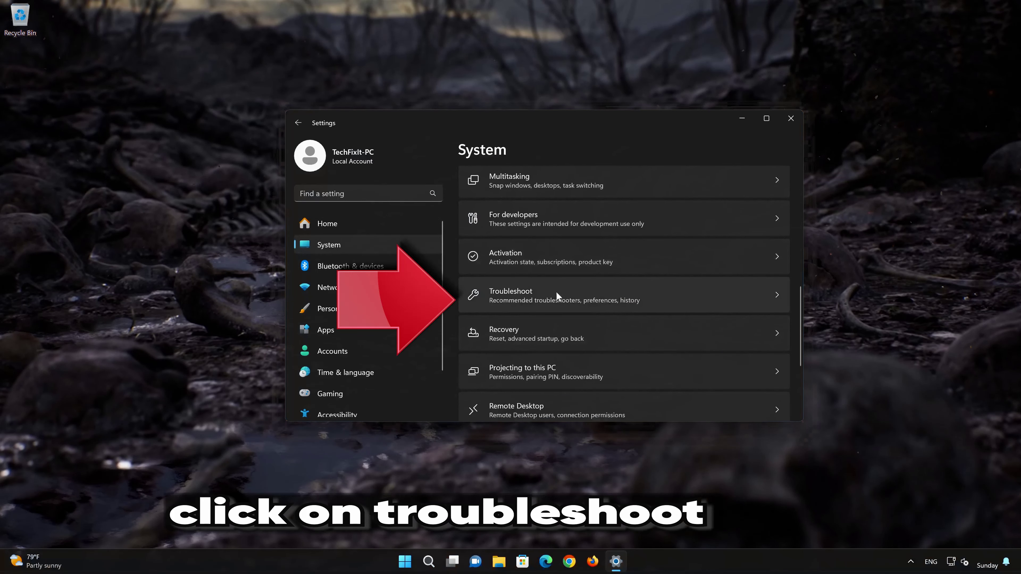
{"action": "scroll", "coordinate": [563, 298], "scroll_direction": "down", "scroll_amount": 1}
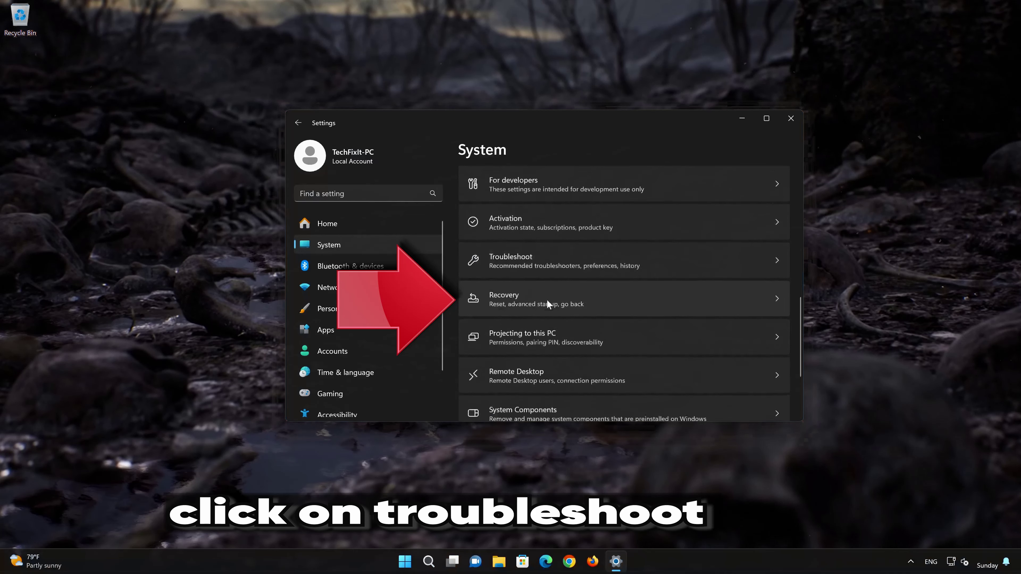
{"action": "left_click", "coordinate": [561, 265]}
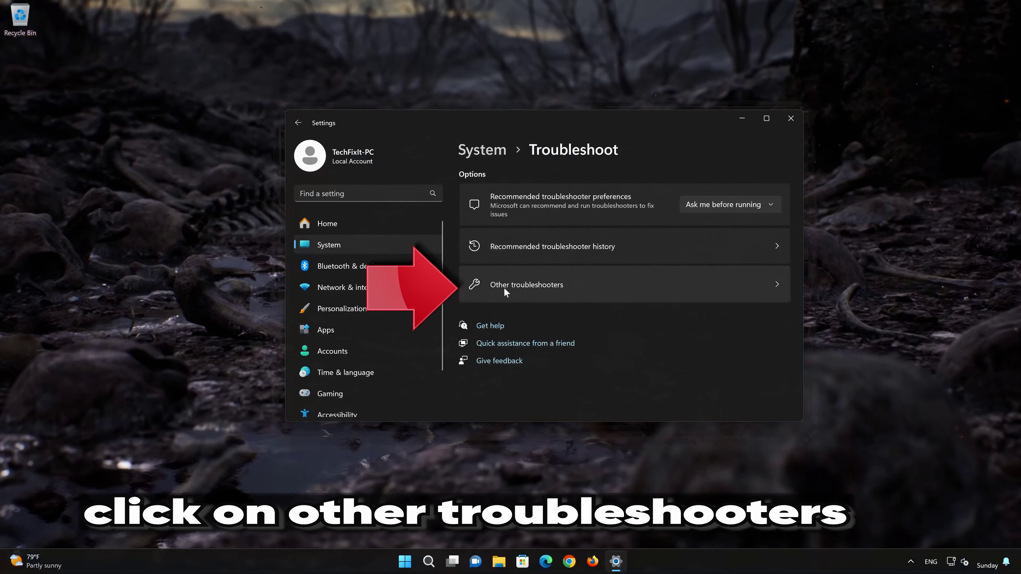
{"action": "left_click", "coordinate": [549, 291]}
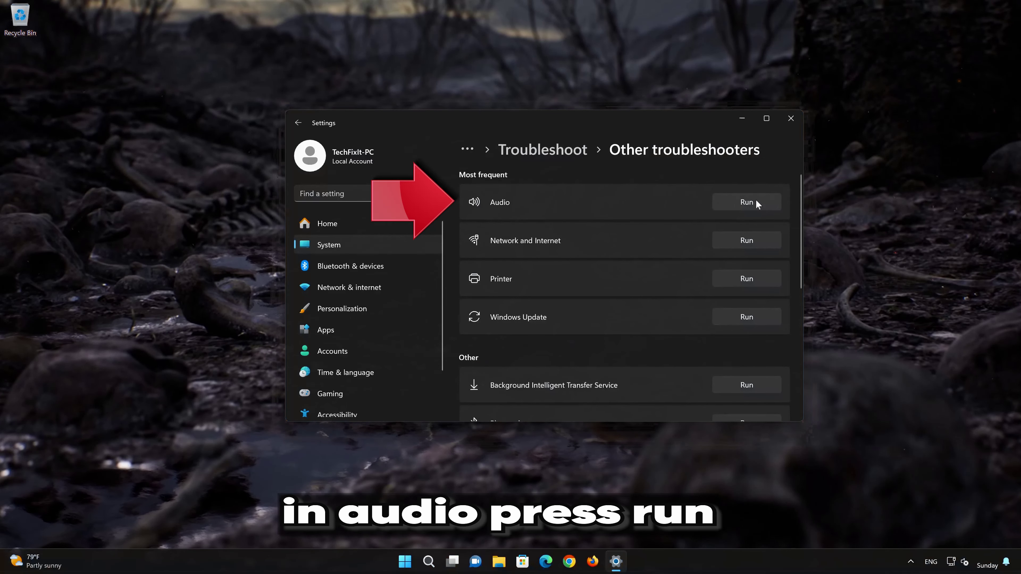
Step: Run the Audio troubleshooter and consent to its automated diagnostics
{"action": "left_click", "coordinate": [747, 201]}
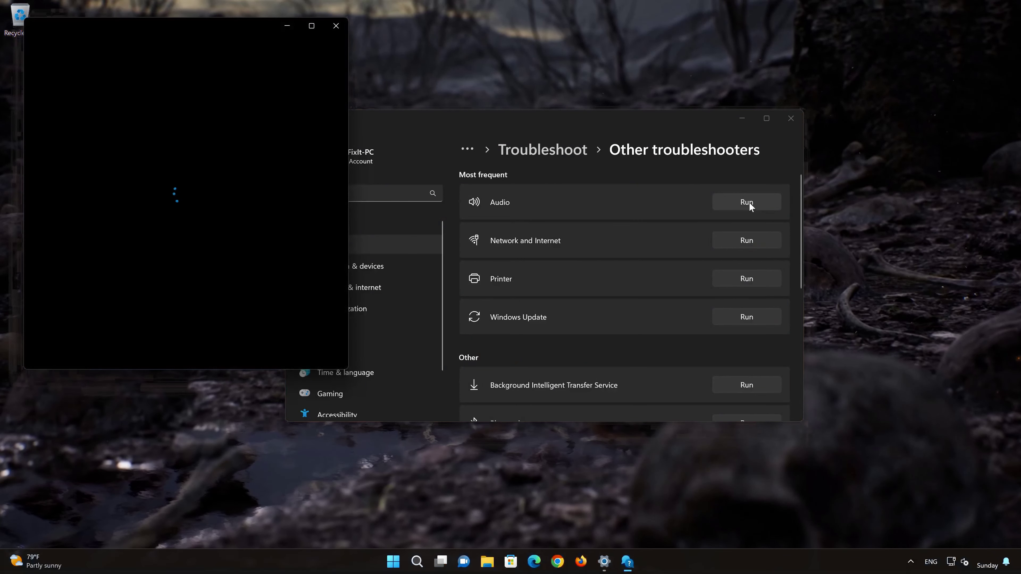
{"action": "left_click_drag", "start_coordinate": [257, 30], "coordinate": [565, 92]}
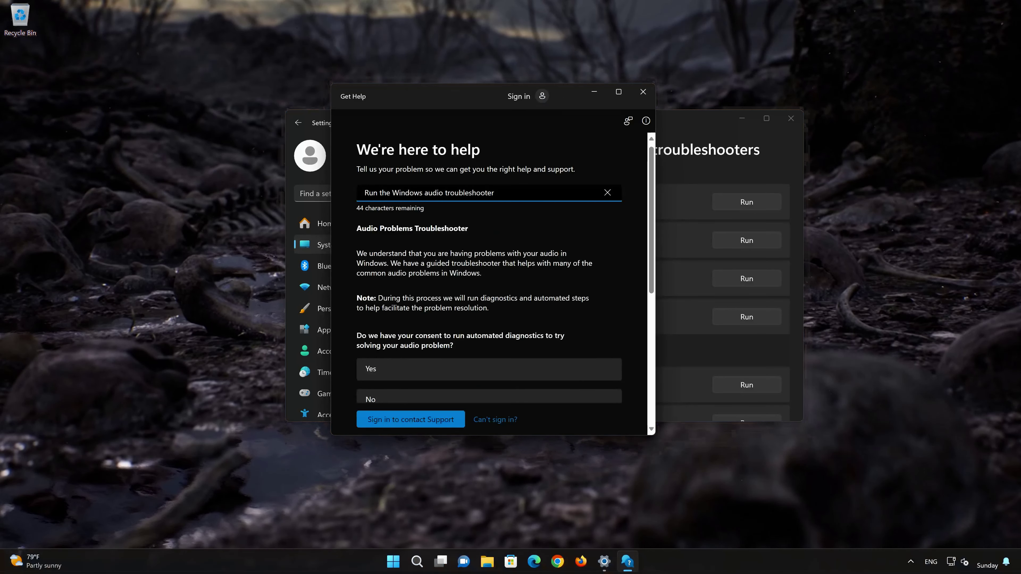
{"action": "left_click", "coordinate": [426, 375]}
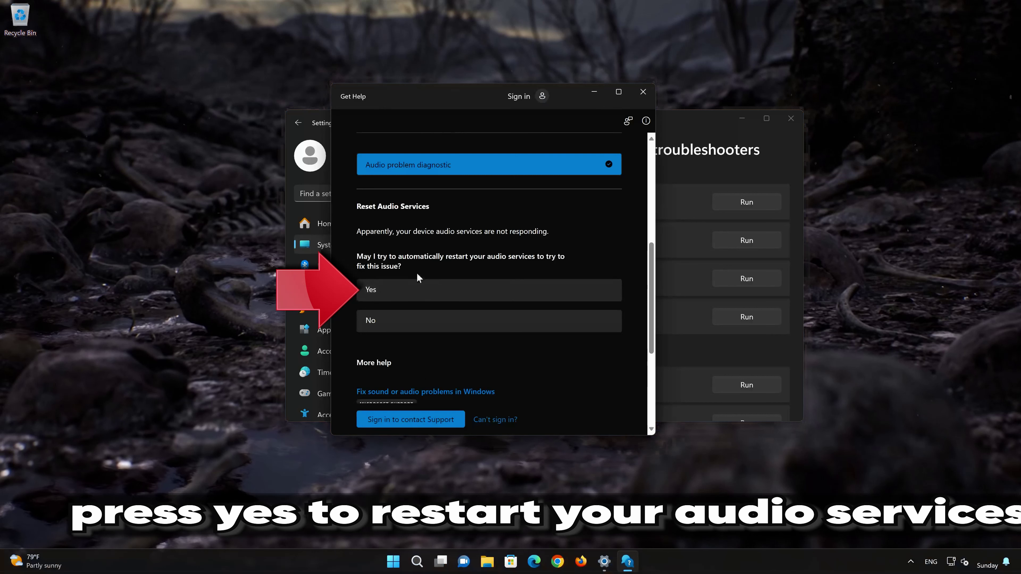
Step: Allow the audio services to be restarted, report the problem as solved, and close Get Help and Settings
{"action": "left_click", "coordinate": [439, 295]}
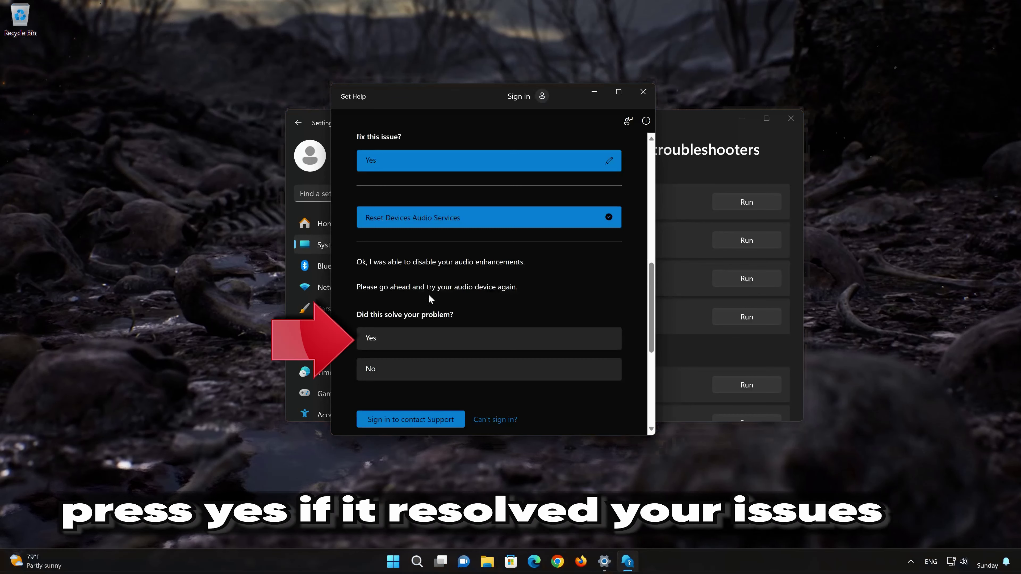
{"action": "left_click", "coordinate": [444, 337]}
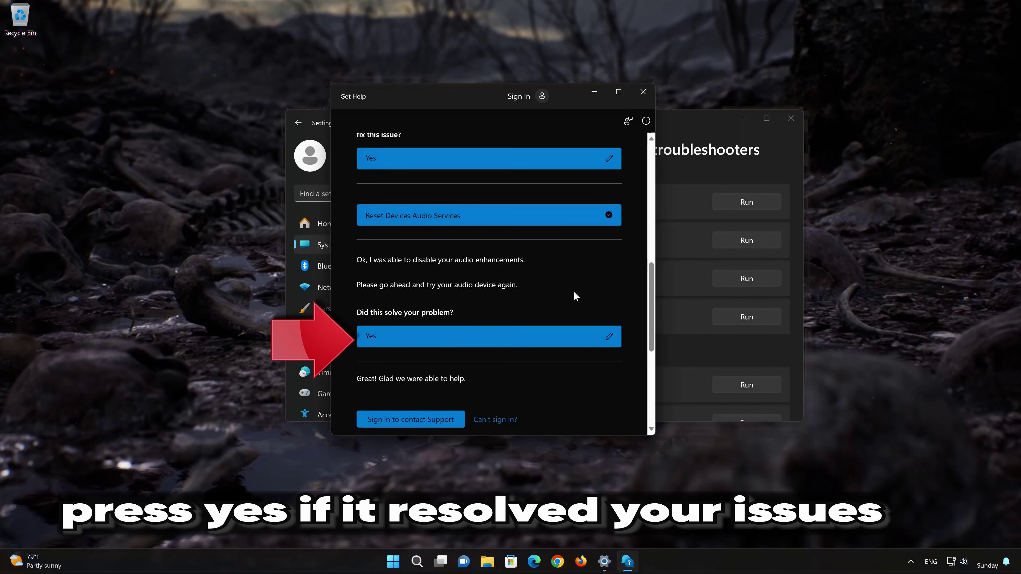
{"action": "left_click", "coordinate": [644, 93]}
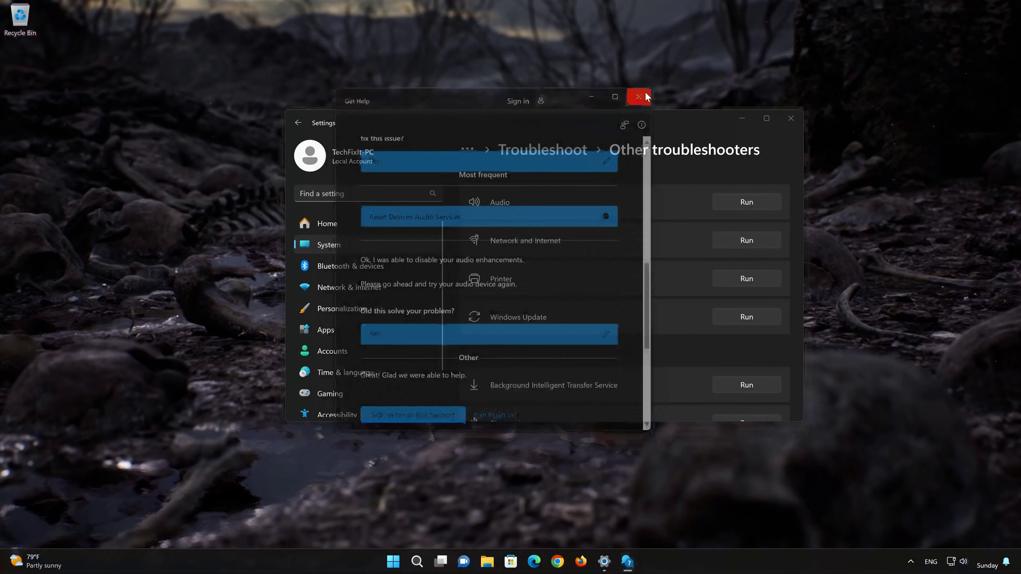
{"action": "left_click", "coordinate": [782, 119]}
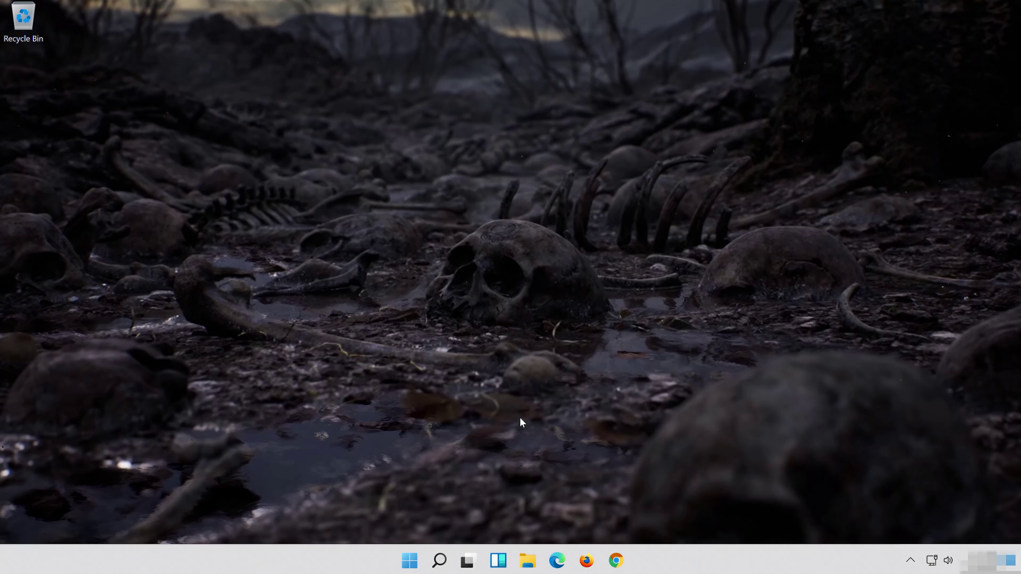
Step: Search for Control Panel and open its Sound settings under Hardware and Sound
{"action": "left_click", "coordinate": [445, 565]}
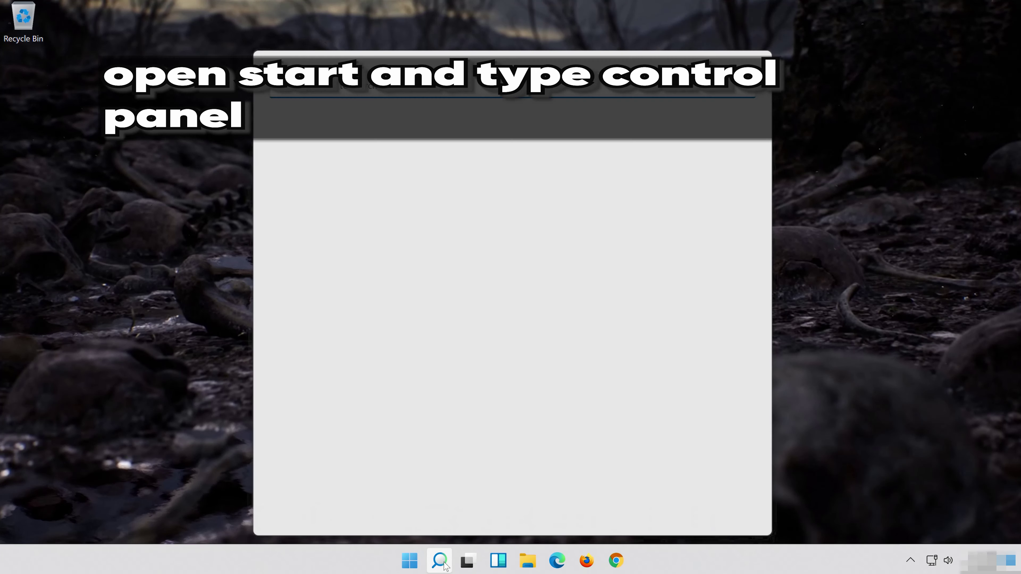
{"action": "type", "text": "contr"}
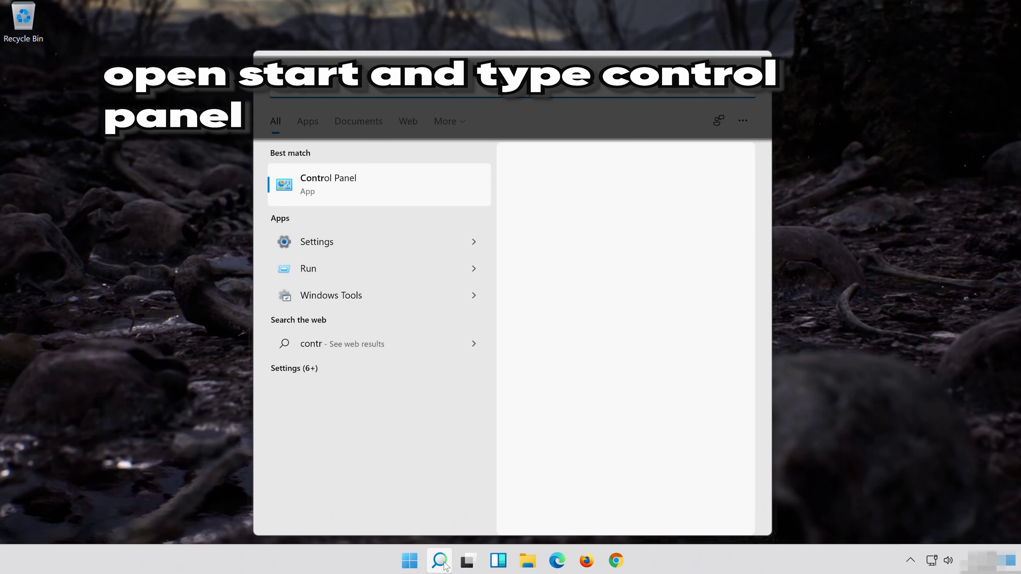
{"action": "type", "text": "ol panel"}
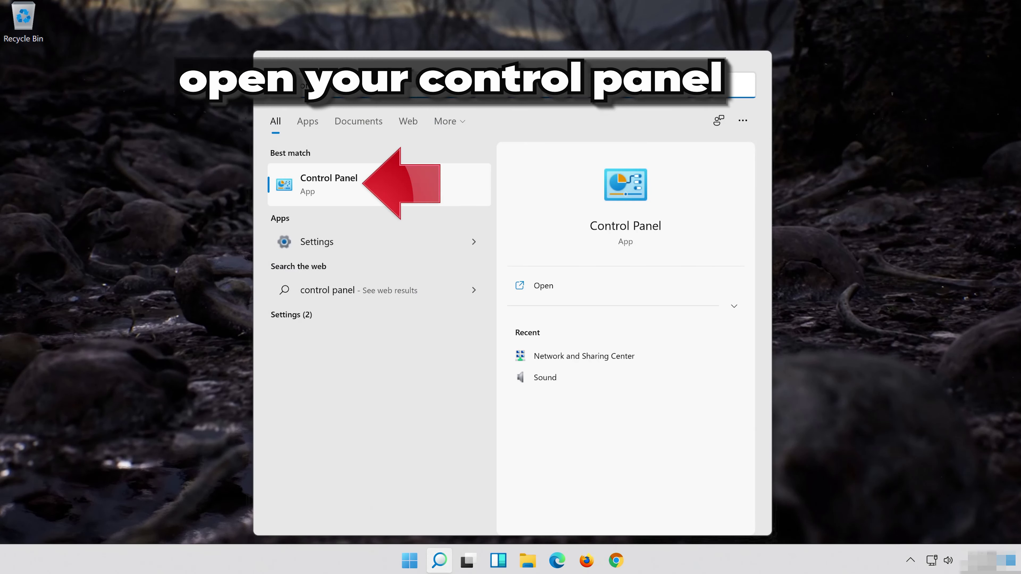
{"action": "left_click", "coordinate": [426, 185]}
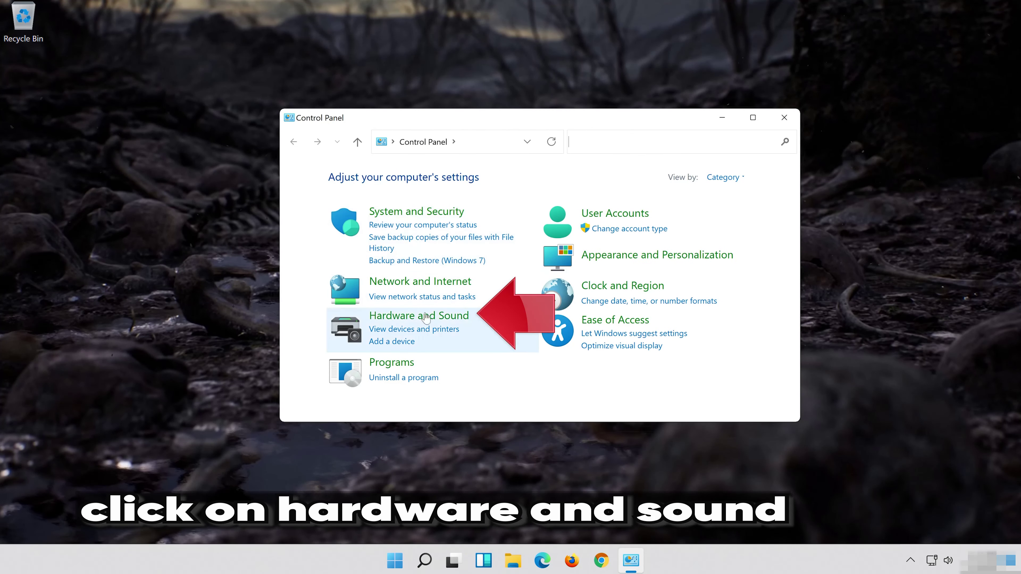
{"action": "left_click", "coordinate": [445, 320]}
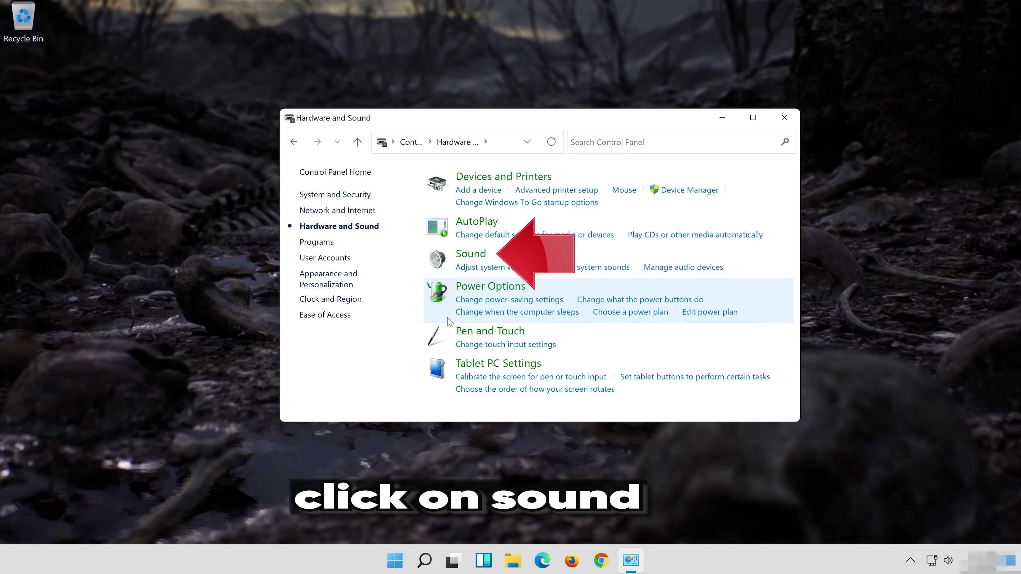
{"action": "left_click", "coordinate": [463, 258]}
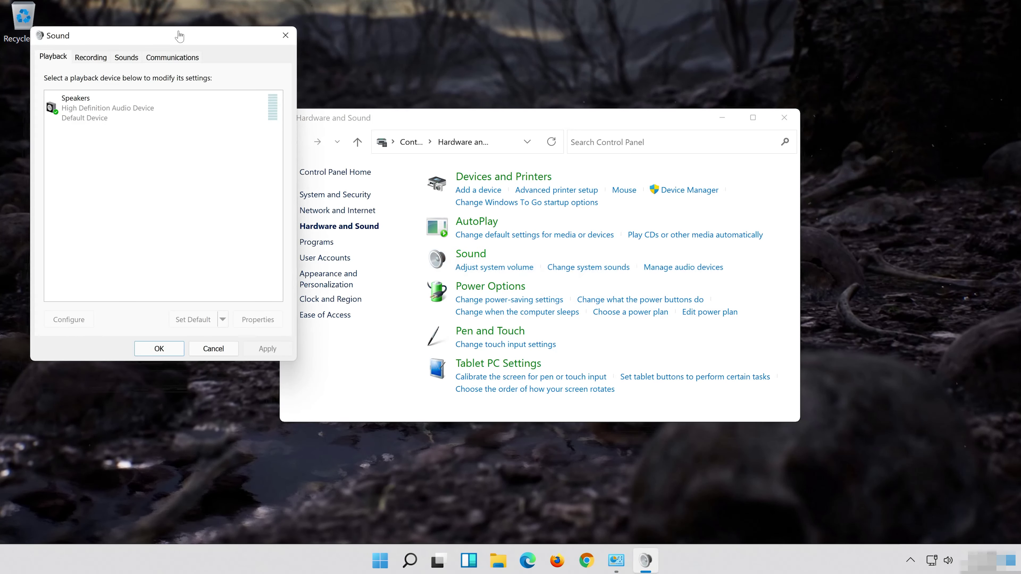
{"action": "left_click_drag", "start_coordinate": [170, 41], "coordinate": [553, 97]}
Step: Open the advanced properties of the Speakers playback device, showing its default format
{"action": "left_click", "coordinate": [494, 161]}
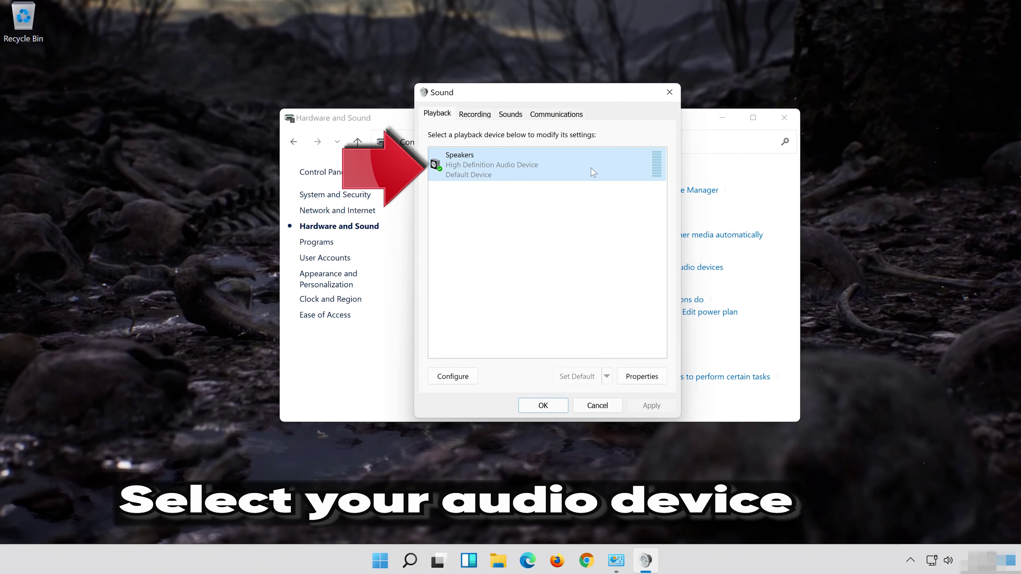
{"action": "right_click", "coordinate": [543, 178]}
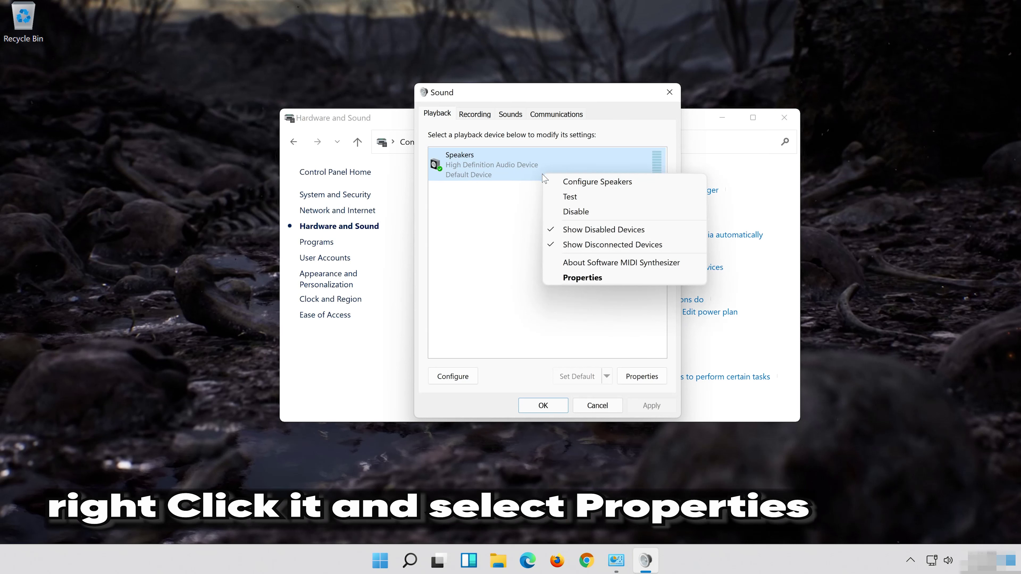
{"action": "left_click", "coordinate": [602, 281]}
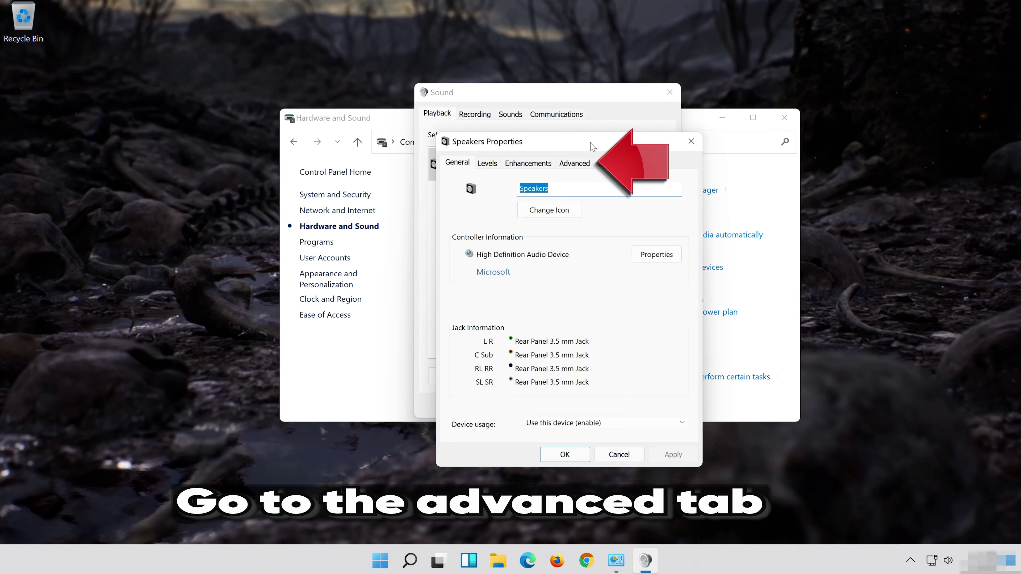
{"action": "left_click", "coordinate": [581, 163]}
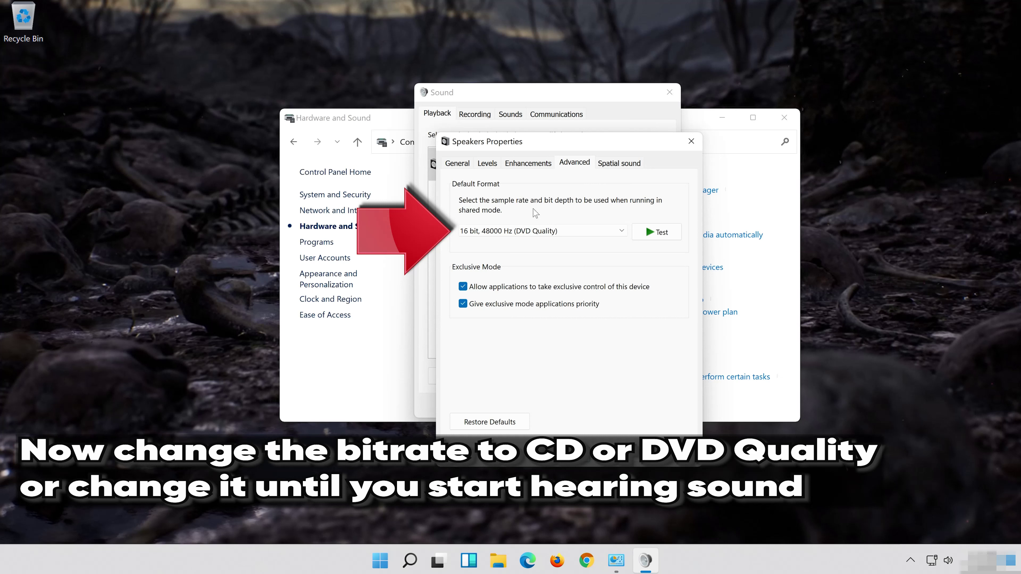
Step: Set the speakers' default format to 16 bit, 48000 Hz (DVD Quality) and confirm the Speakers Properties and Sound dialogs
{"action": "left_click", "coordinate": [521, 232]}
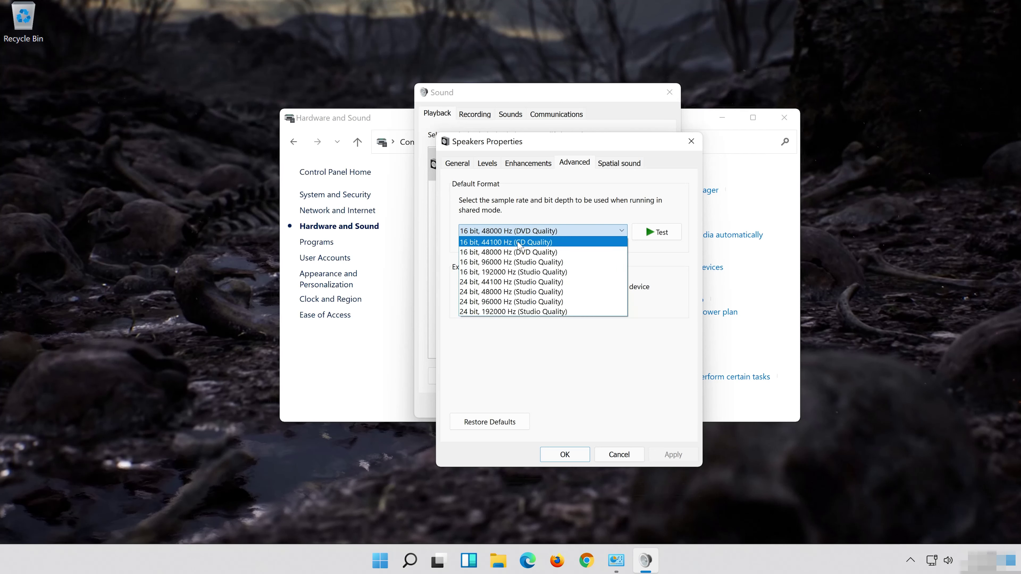
{"action": "left_click", "coordinate": [550, 256]}
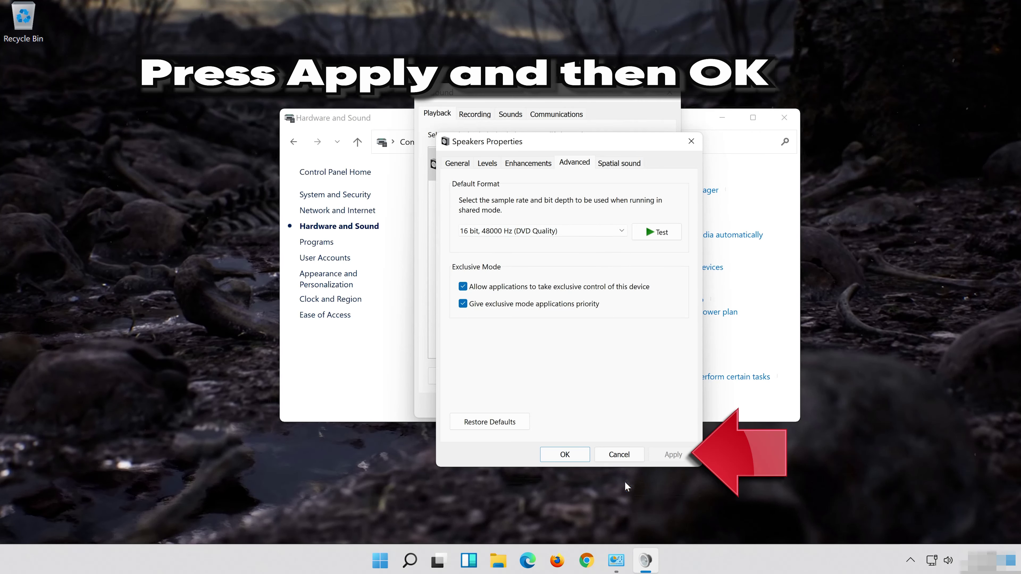
{"action": "left_click", "coordinate": [571, 458]}
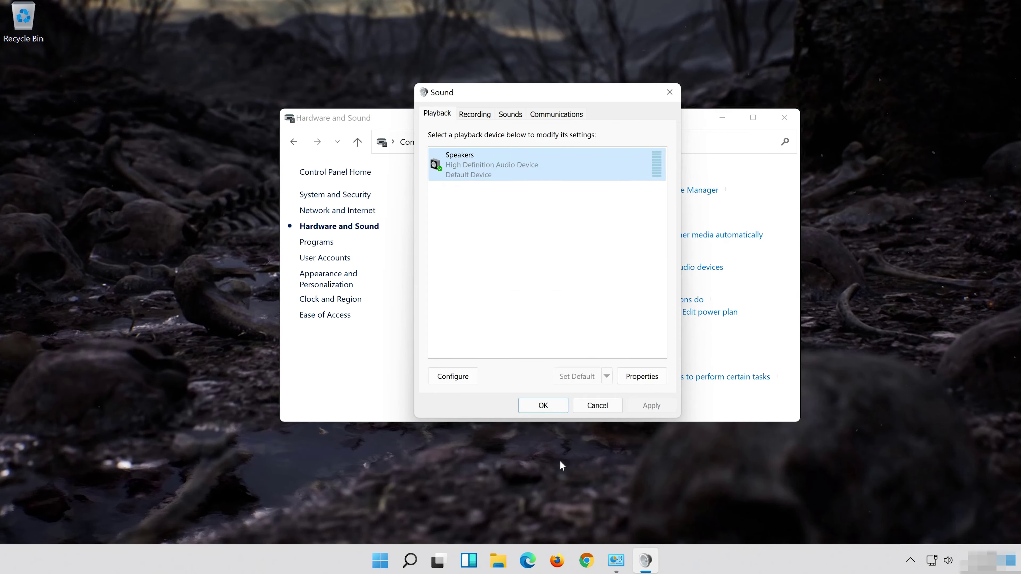
{"action": "left_click", "coordinate": [529, 407]}
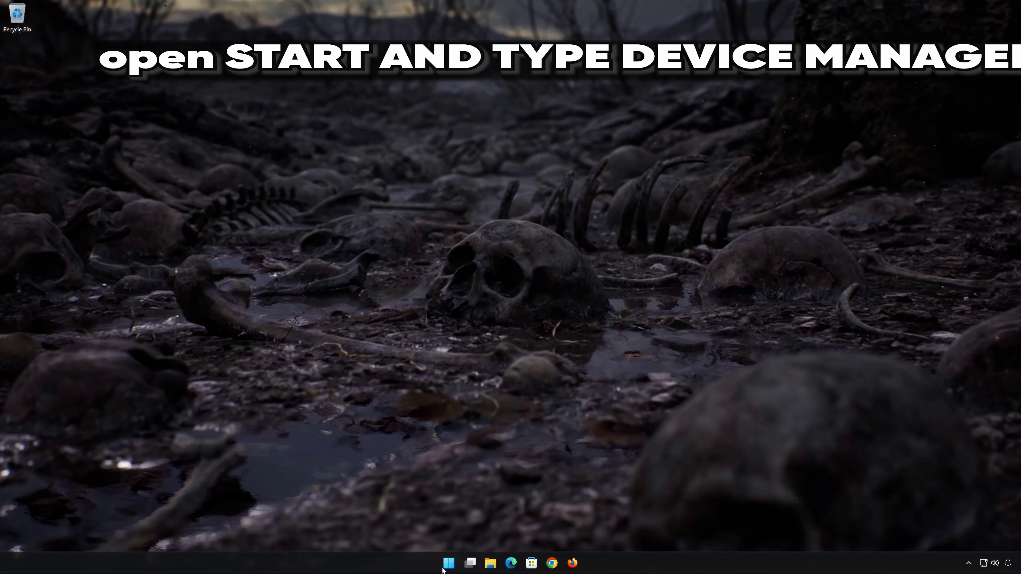
Step: Search for Device Manager, open it, and move its window to the middle of the desktop
{"action": "left_click", "coordinate": [449, 563]}
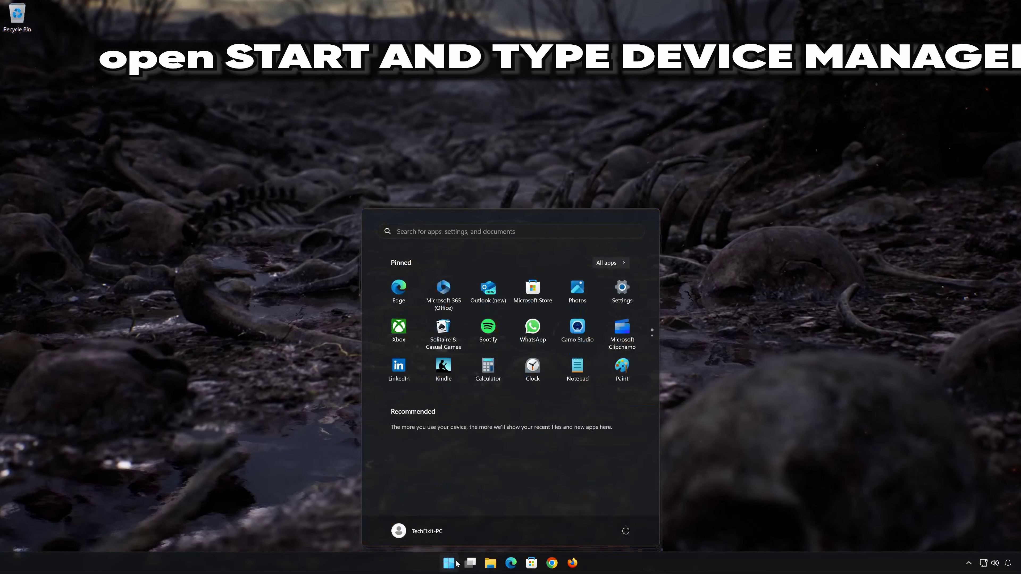
{"action": "type", "text": "devic"}
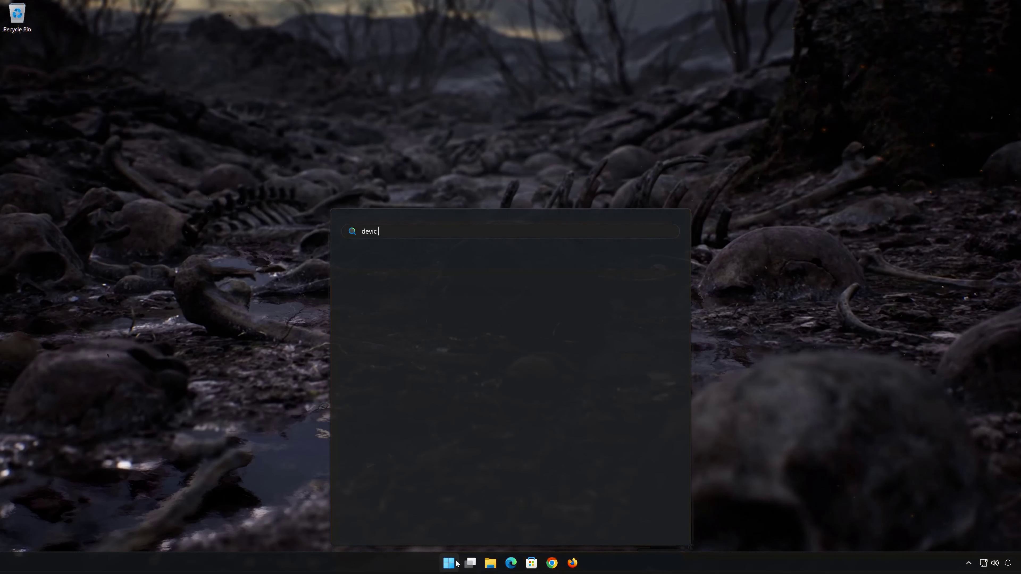
{"action": "type", "text": "e manager"}
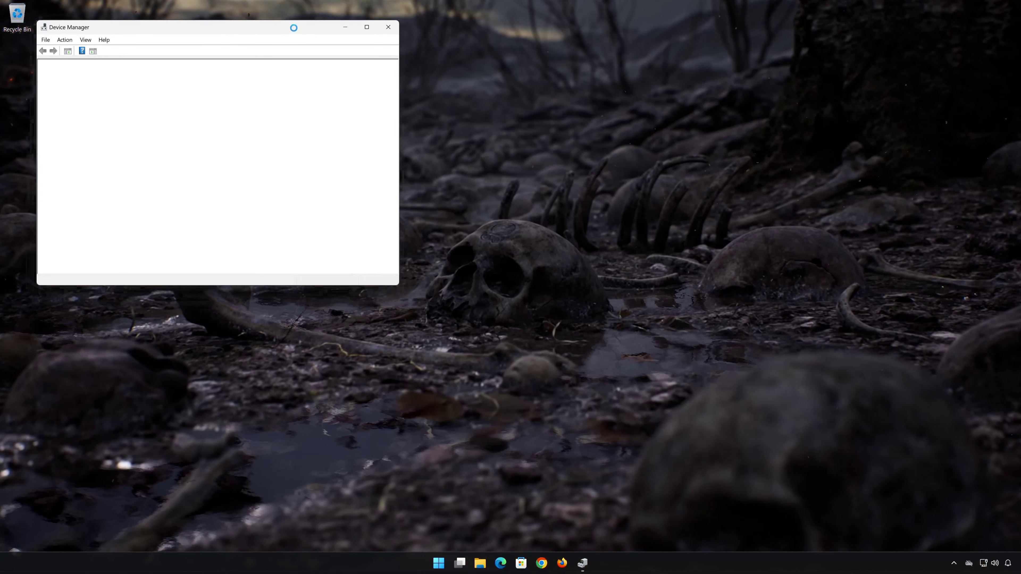
{"action": "left_click_drag", "start_coordinate": [295, 26], "coordinate": [626, 122]}
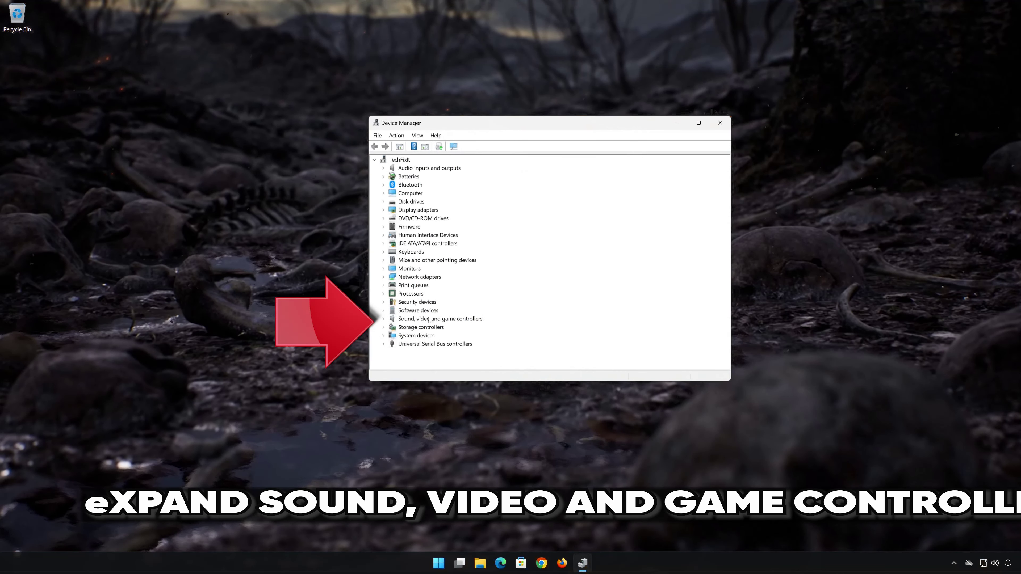
Step: Open the driver properties of the High Definition Audio Device under Sound, video and game controllers
{"action": "left_click", "coordinate": [384, 319]}
{"action": "left_click", "coordinate": [418, 328]}
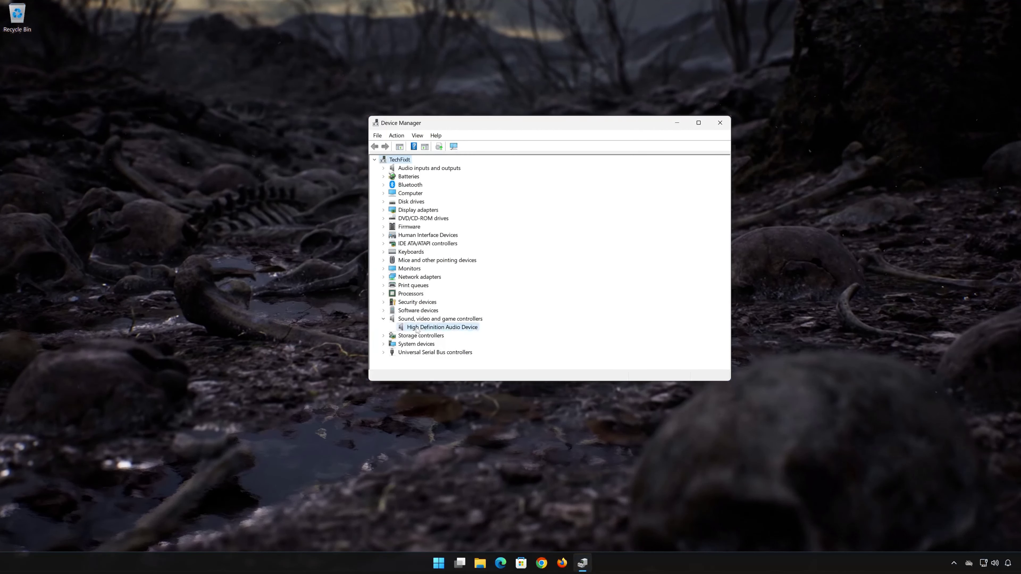
{"action": "right_click", "coordinate": [443, 328]}
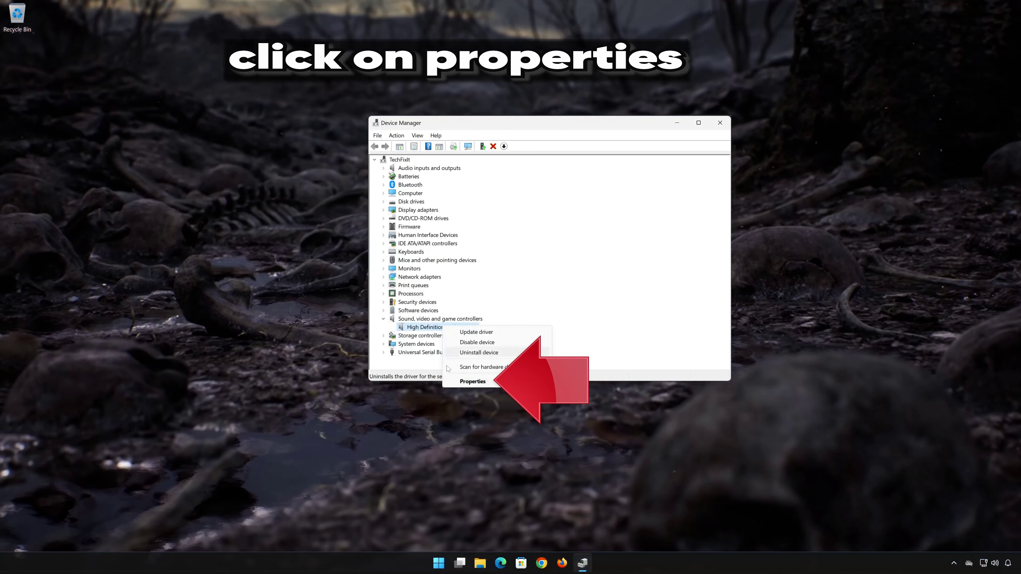
{"action": "left_click", "coordinate": [497, 383]}
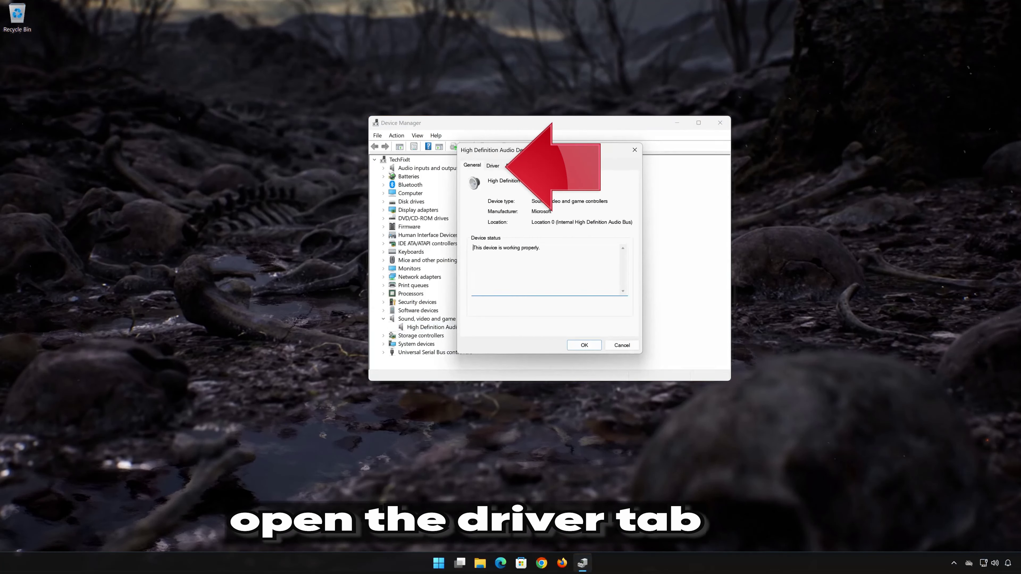
{"action": "left_click", "coordinate": [492, 166]}
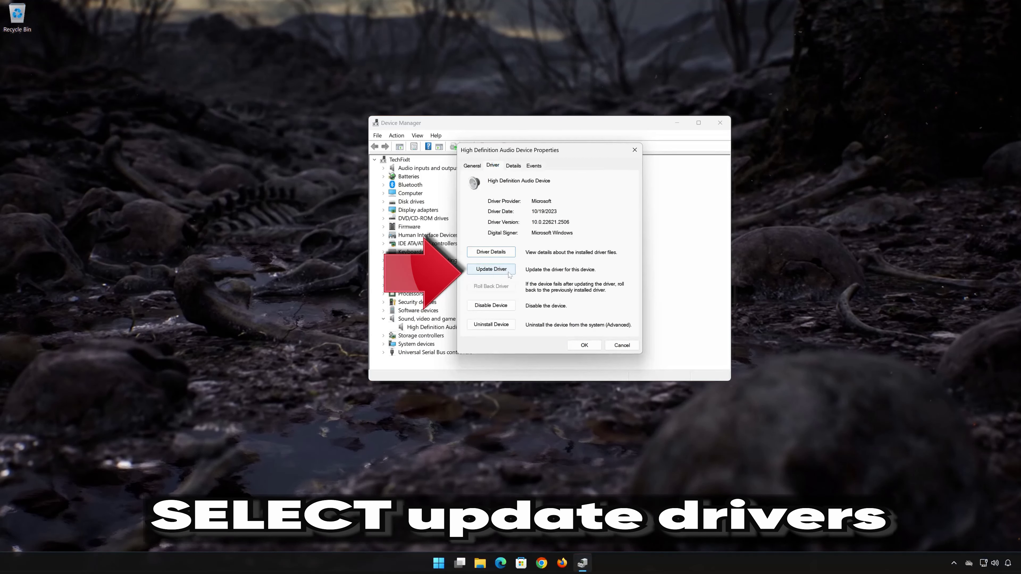
Step: Update the driver manually by picking High Definition Audio Device from the drivers available on the computer, accepting the compatibility warning
{"action": "left_click", "coordinate": [495, 272]}
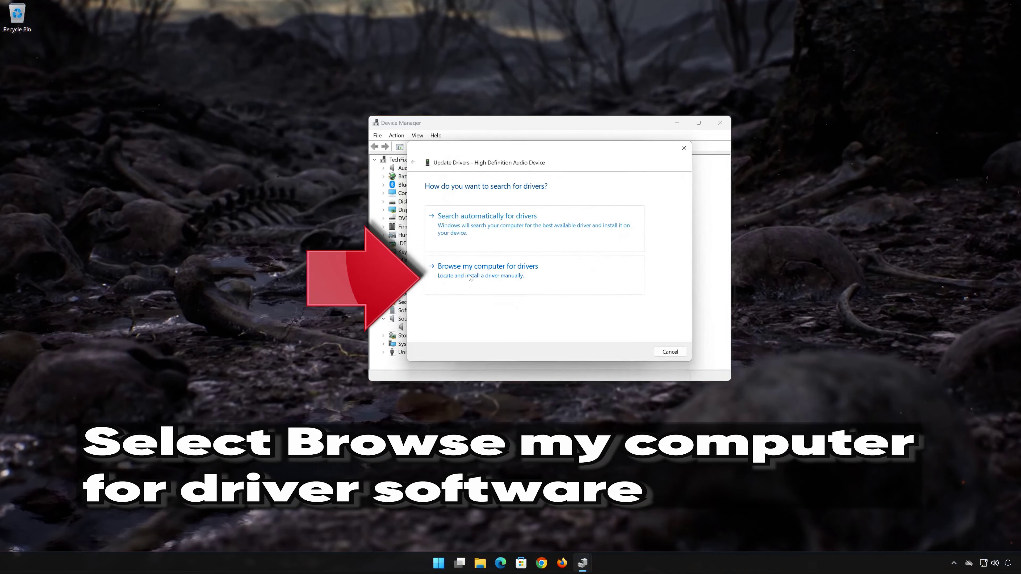
{"action": "left_click", "coordinate": [487, 278]}
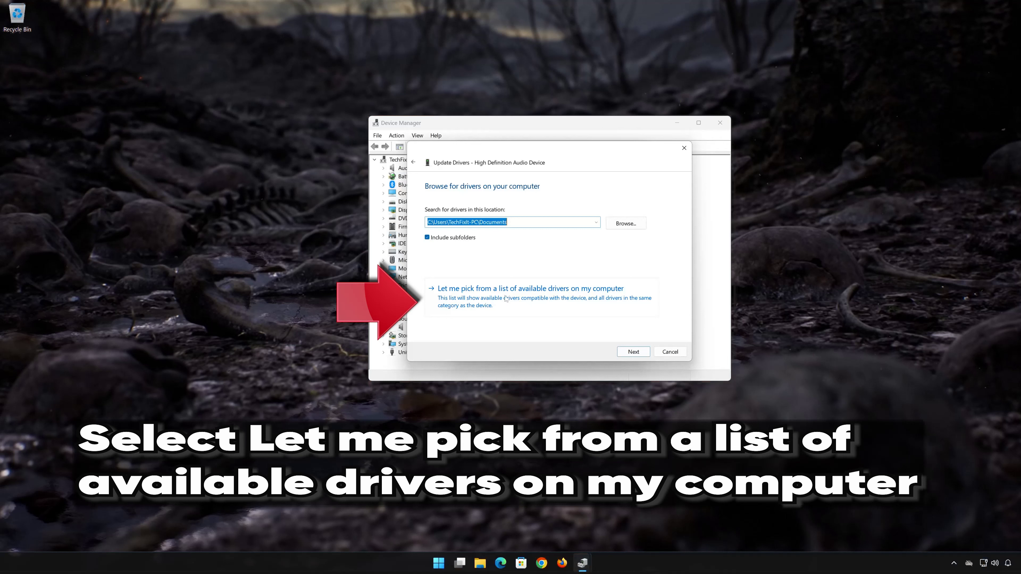
{"action": "left_click", "coordinate": [512, 305]}
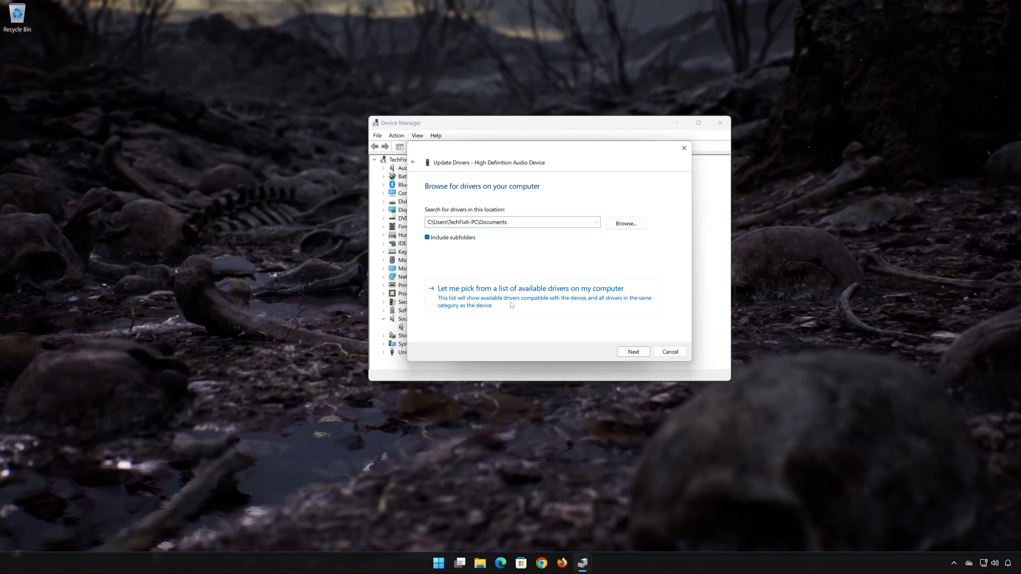
{"action": "left_click", "coordinate": [493, 268]}
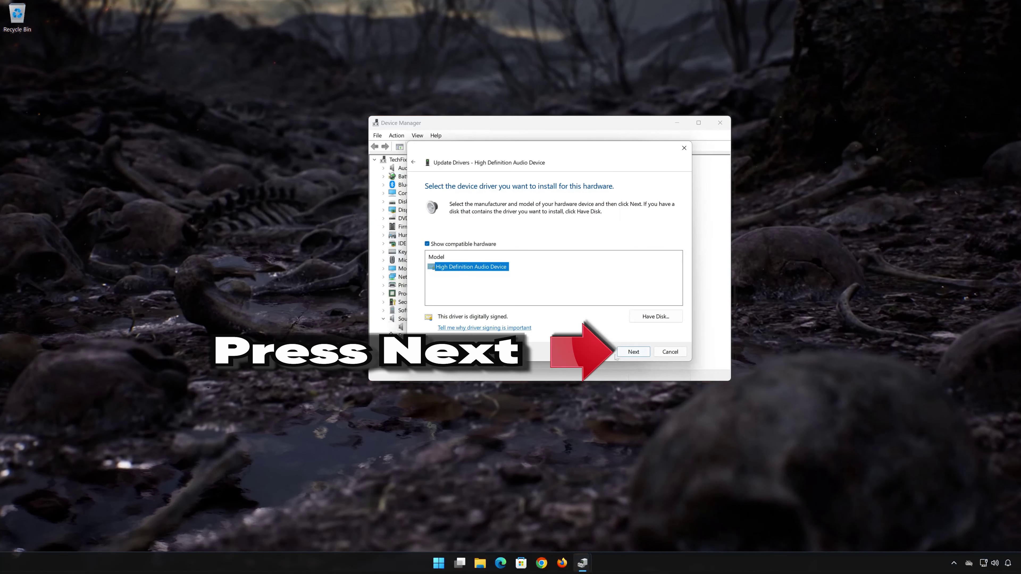
{"action": "left_click", "coordinate": [633, 353]}
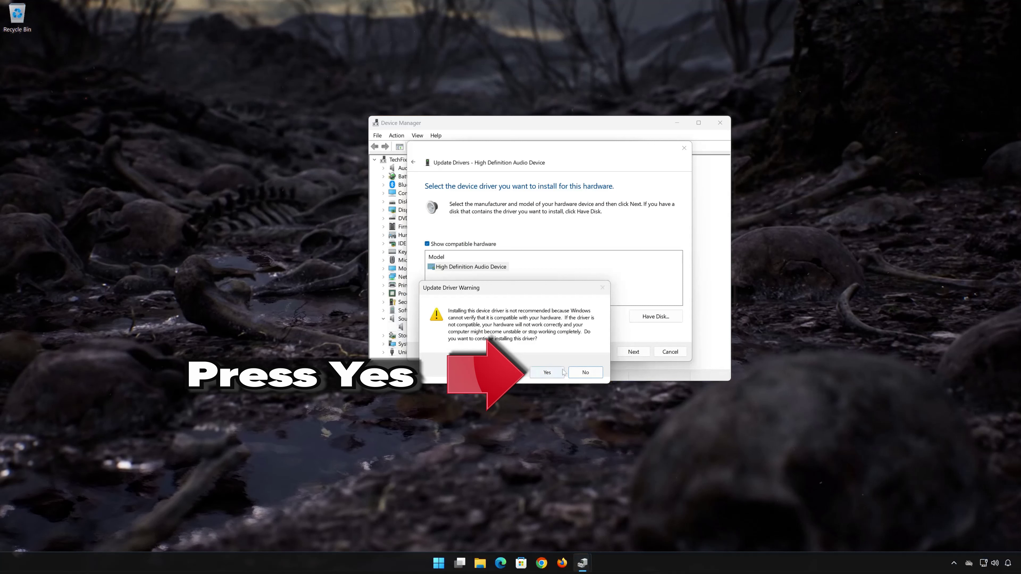
{"action": "left_click", "coordinate": [555, 375]}
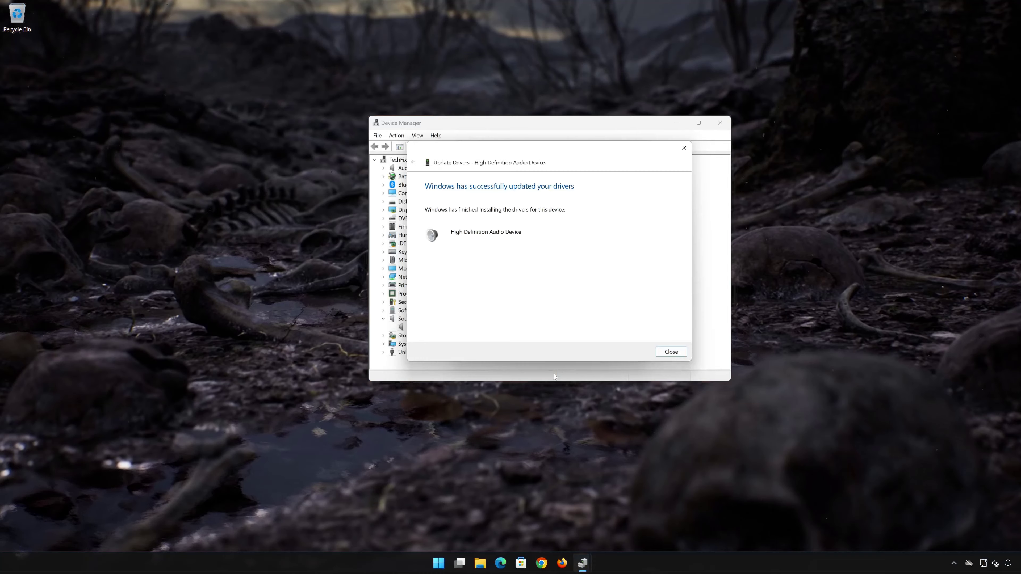
{"action": "left_click", "coordinate": [668, 353]}
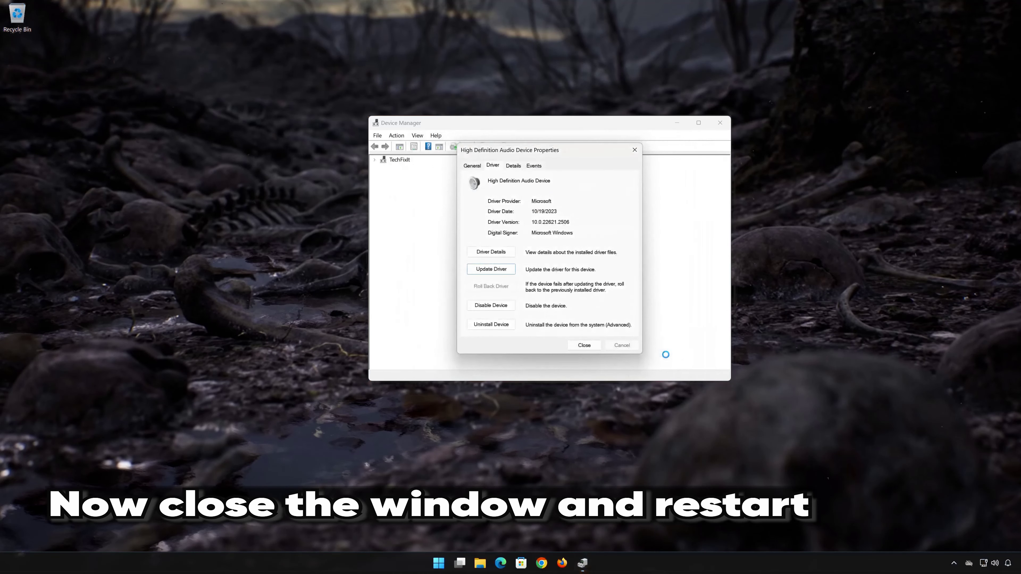
Step: Close the audio device properties and Device Manager, and restart the computer
{"action": "left_click", "coordinate": [584, 345]}
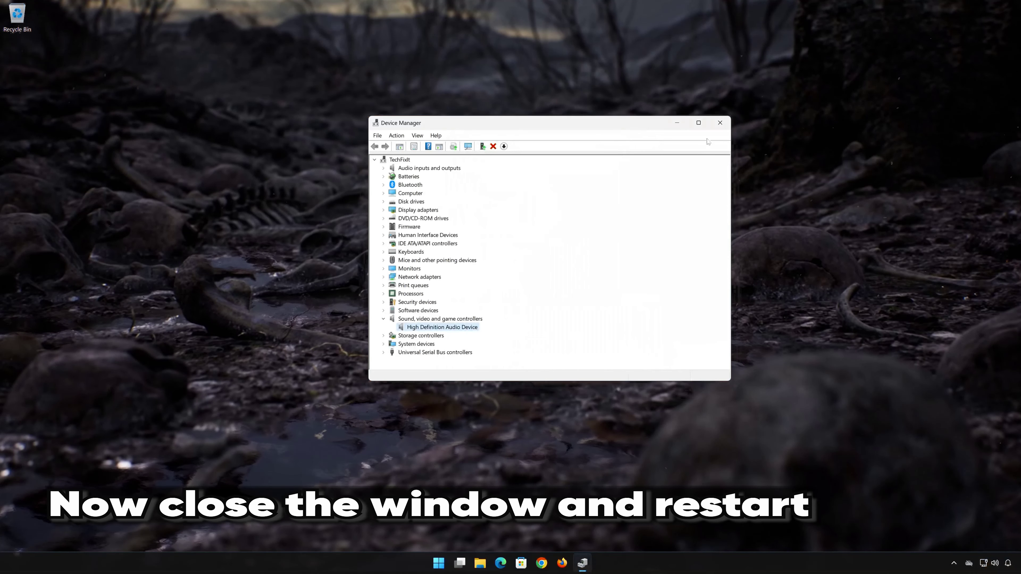
{"action": "left_click", "coordinate": [720, 123]}
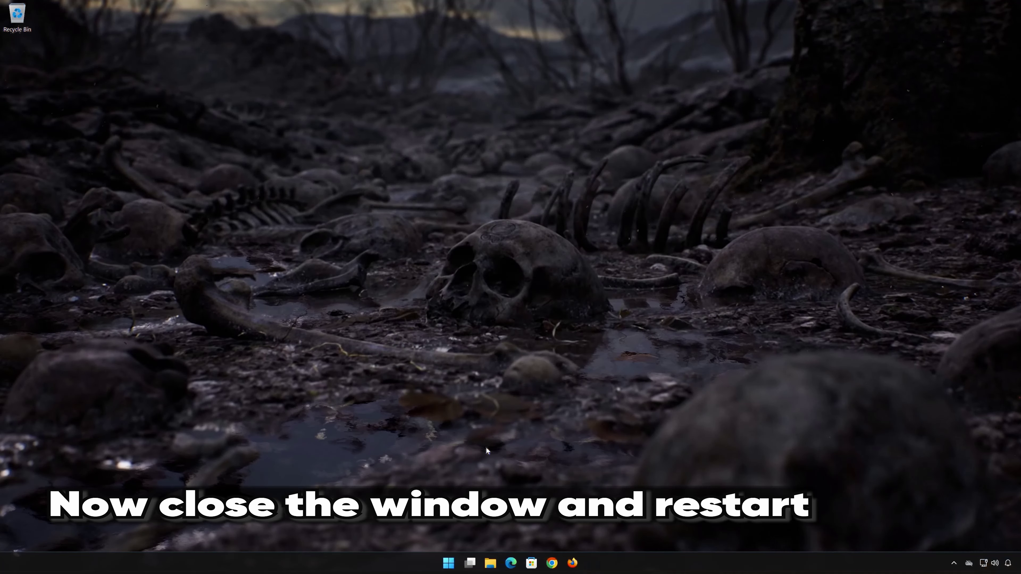
{"action": "left_click", "coordinate": [461, 560]}
{"action": "left_click", "coordinate": [625, 531]}
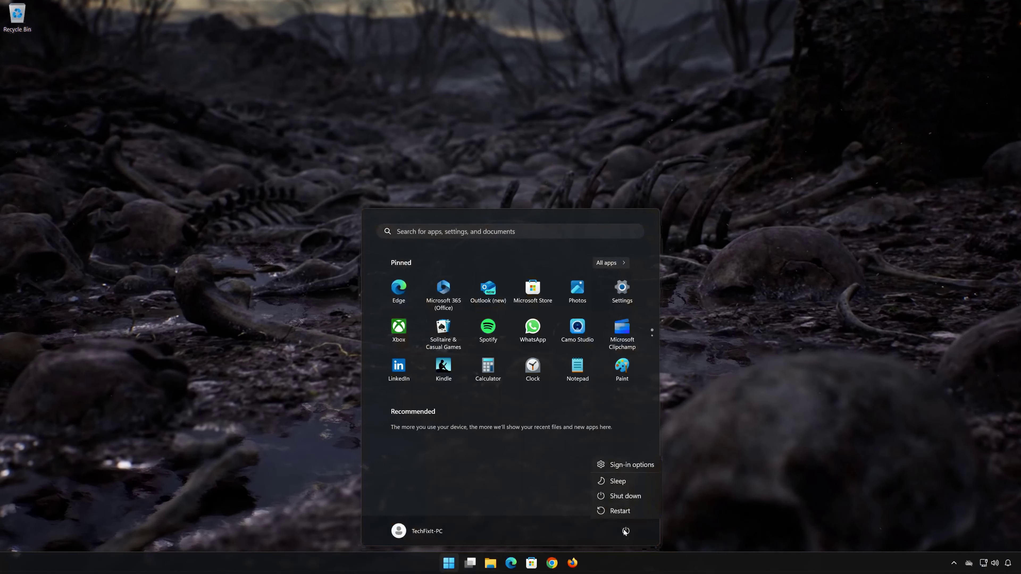
{"action": "left_click", "coordinate": [626, 515]}
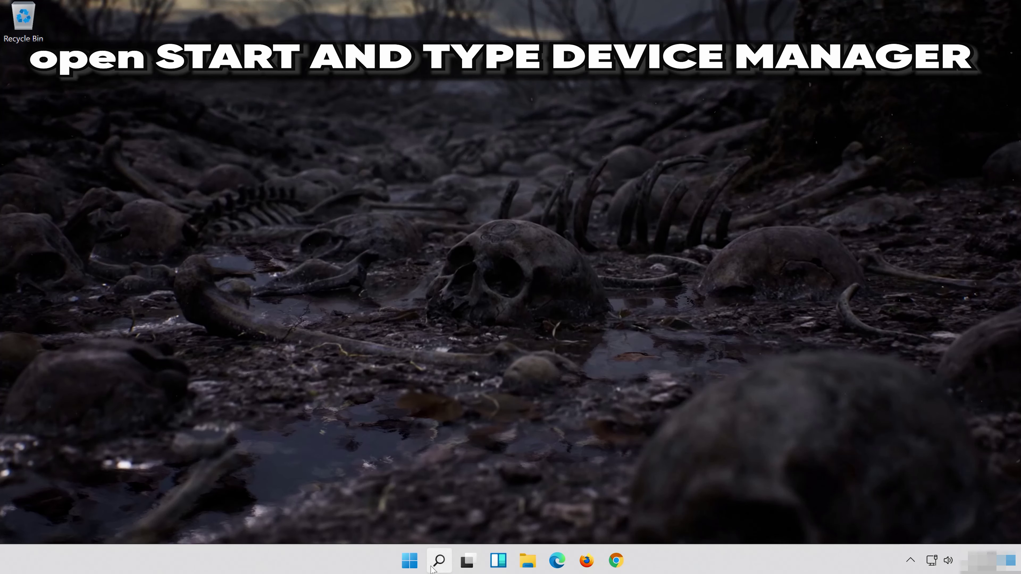
Step: Search for "device manager", open Device Manager, and move its window toward the middle of the desktop
{"action": "left_click", "coordinate": [433, 568]}
{"action": "type", "text": "dev"}
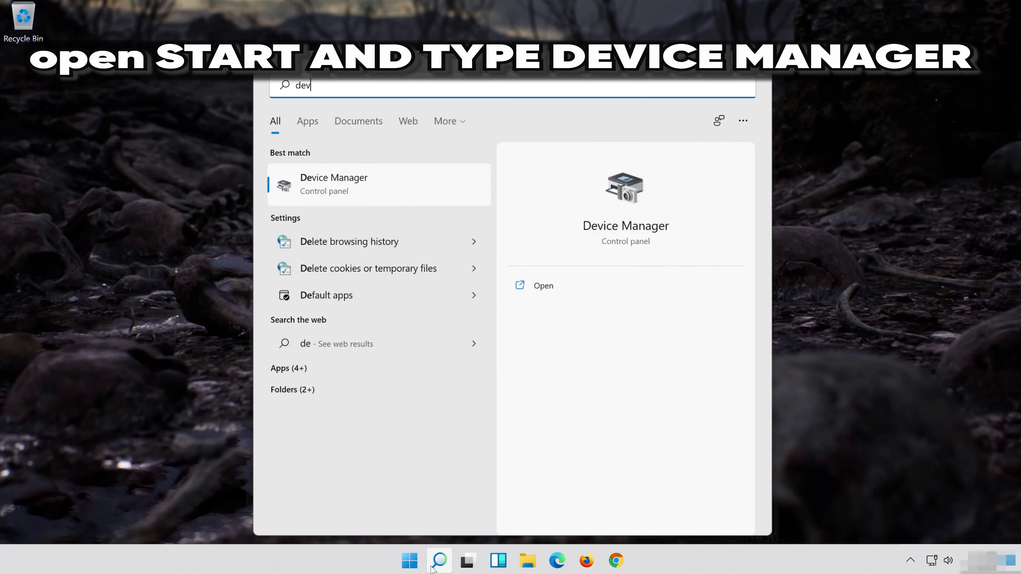
{"action": "type", "text": "ice manager"}
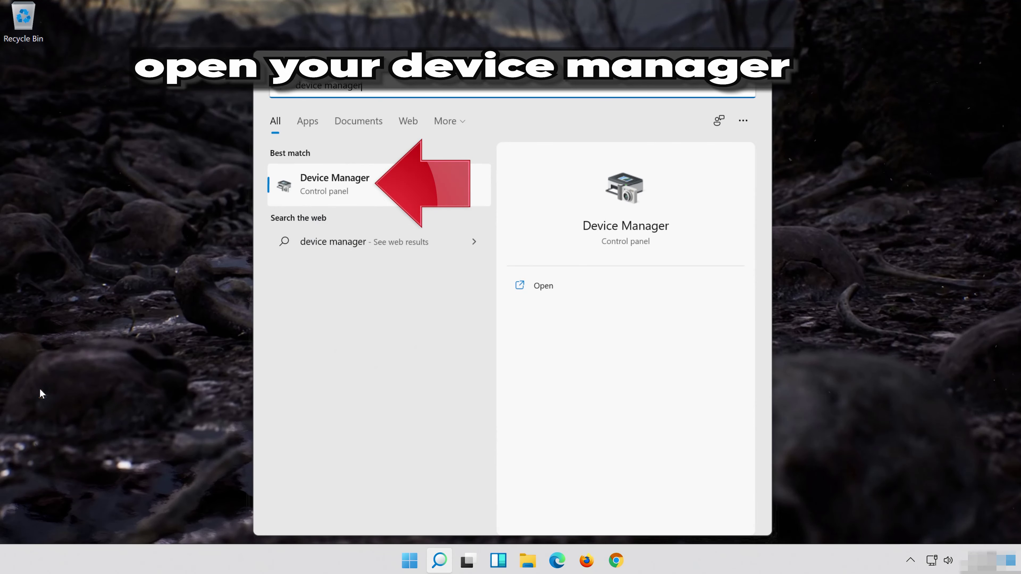
{"action": "left_click", "coordinate": [354, 192]}
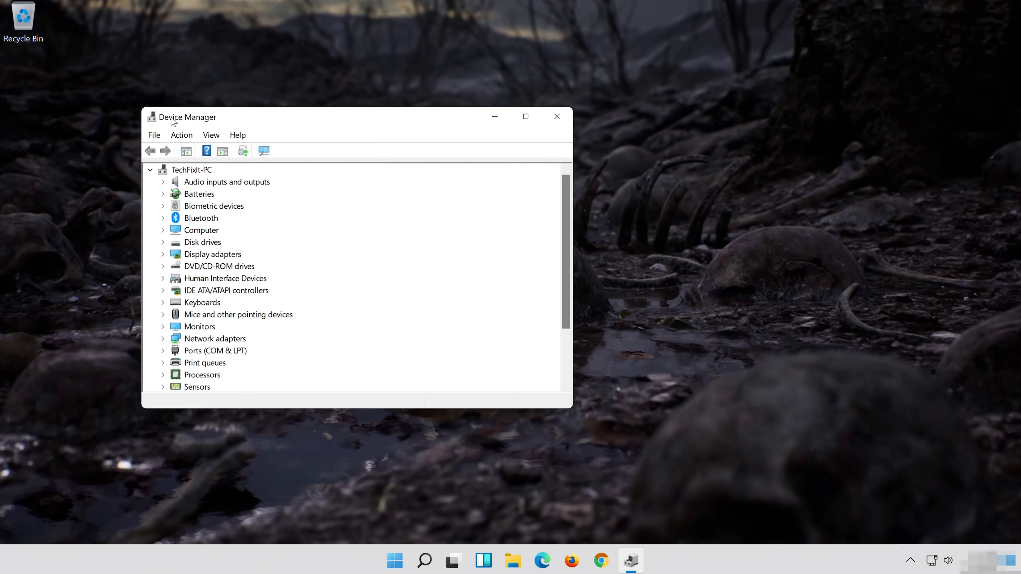
{"action": "left_click_drag", "start_coordinate": [181, 120], "coordinate": [408, 125]}
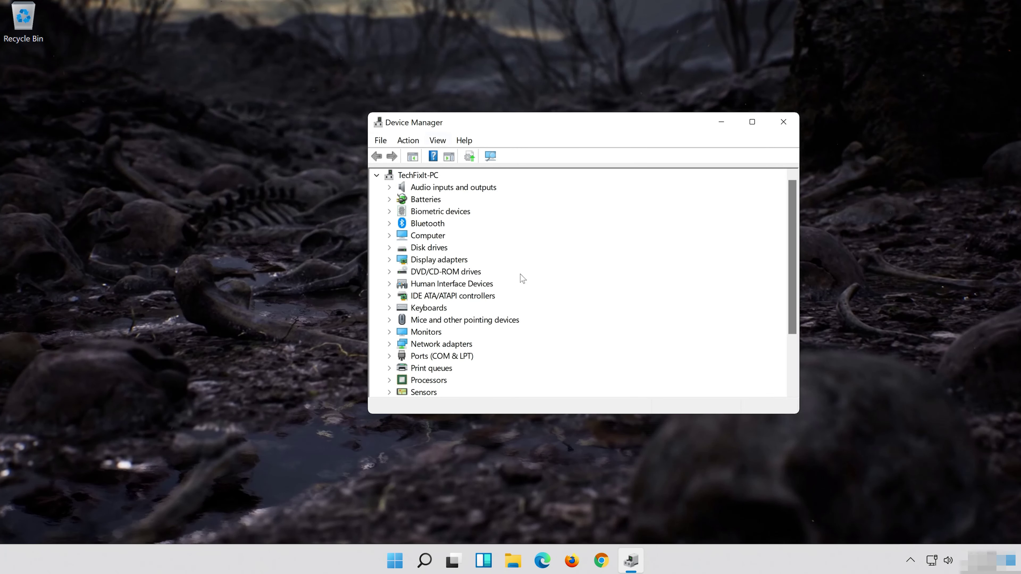
Step: Expand Sound, video and game controllers and show the driver properties of the High Definition Audio Device
{"action": "scroll", "coordinate": [530, 285], "scroll_direction": "down", "scroll_amount": 2}
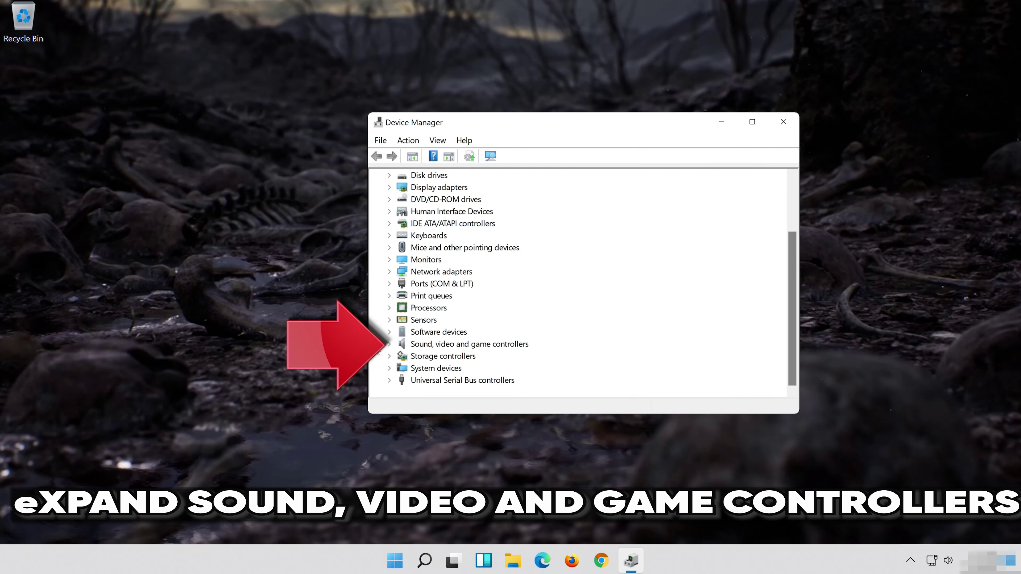
{"action": "left_click", "coordinate": [389, 345]}
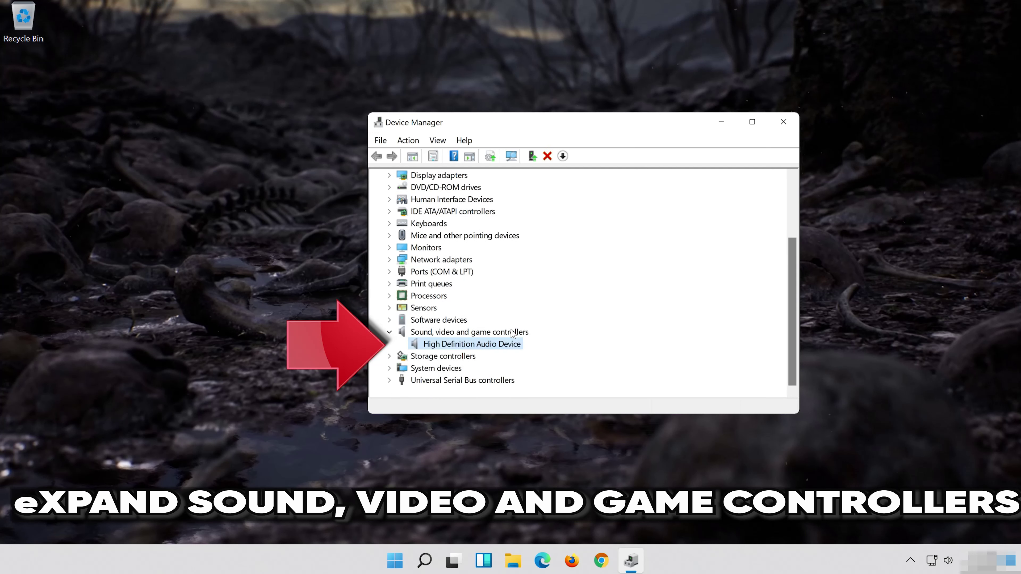
{"action": "right_click", "coordinate": [471, 347]}
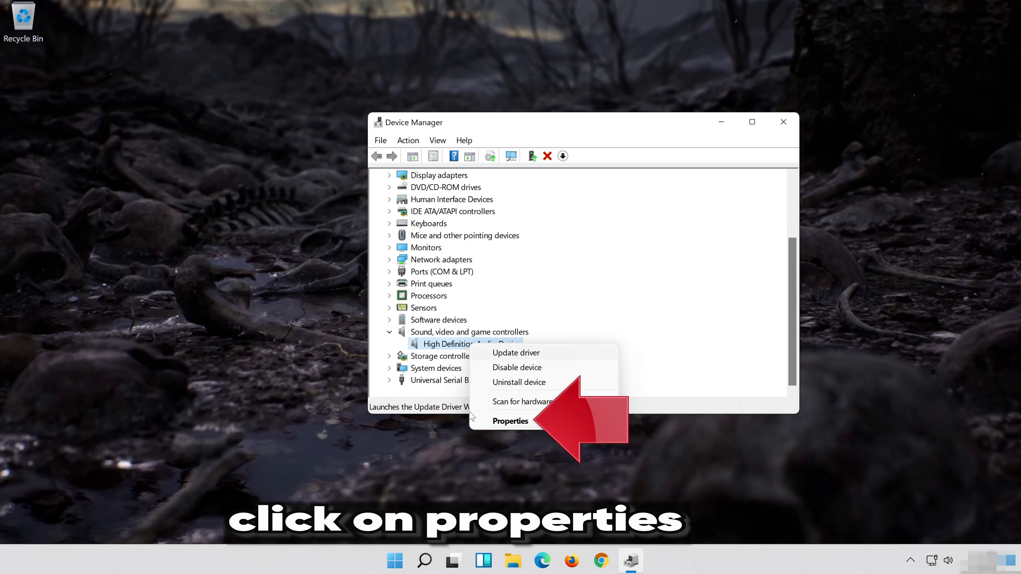
{"action": "left_click", "coordinate": [523, 422]}
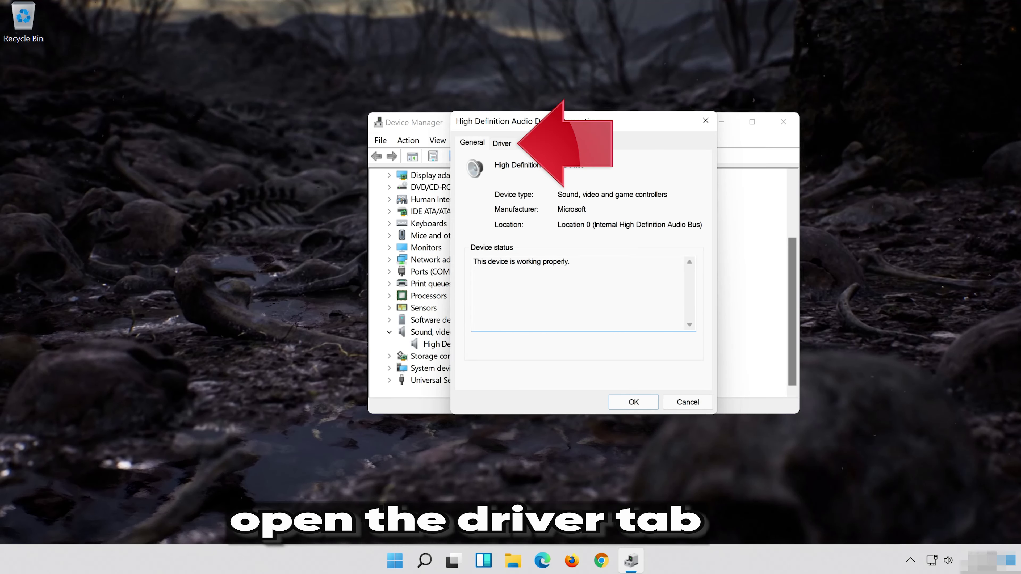
{"action": "left_click", "coordinate": [498, 145]}
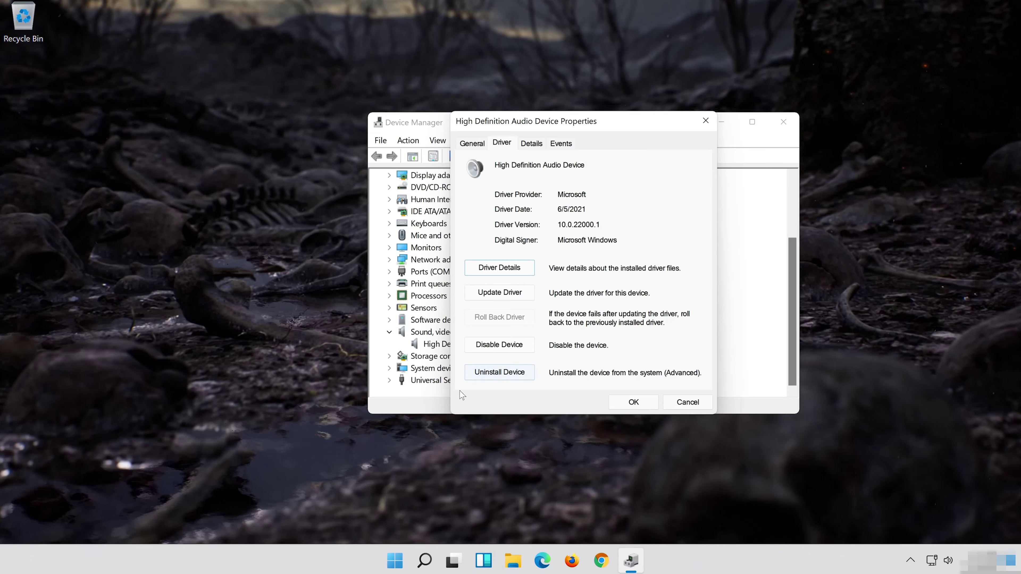
Step: Uninstall the High Definition Audio Device from the system and close Device Manager
{"action": "left_click", "coordinate": [504, 379]}
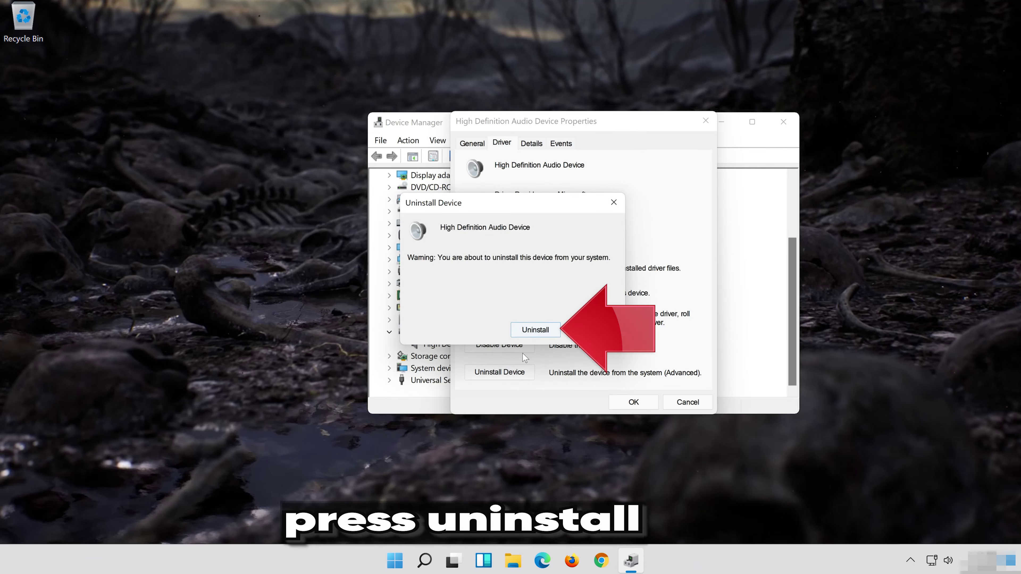
{"action": "left_click", "coordinate": [539, 333]}
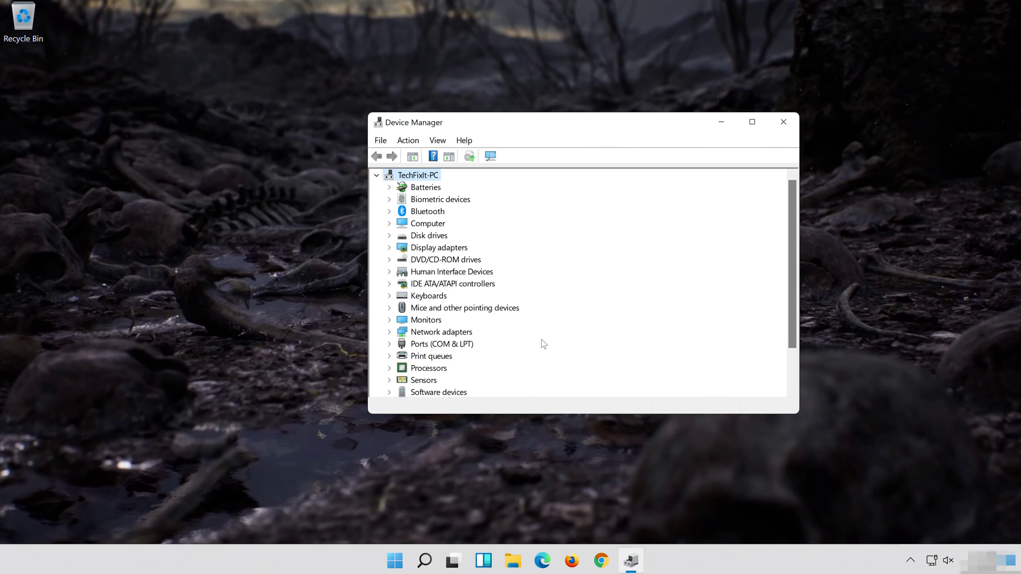
{"action": "left_click", "coordinate": [783, 123]}
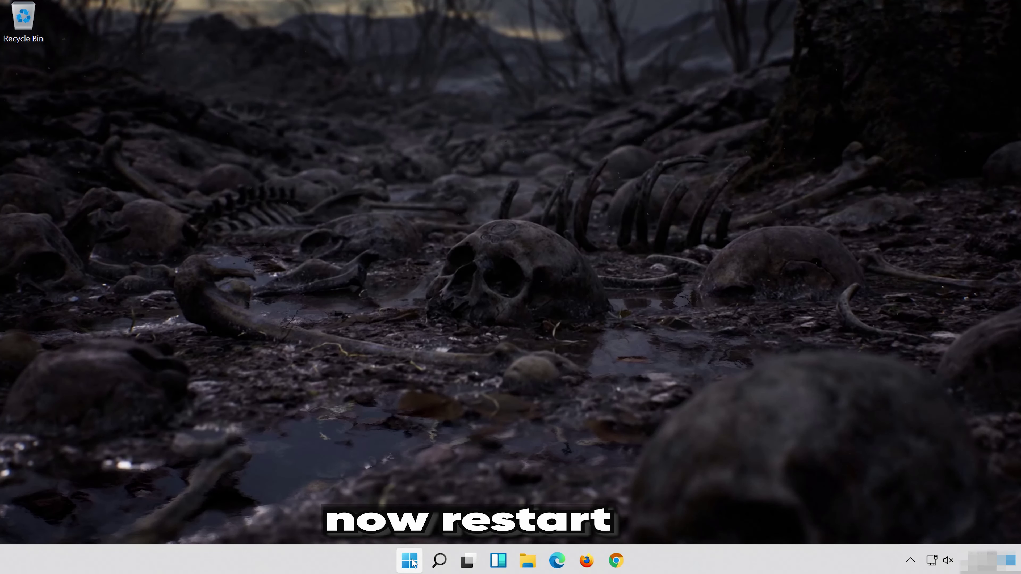
Step: Restart the computer from the power options
{"action": "left_click", "coordinate": [413, 562]}
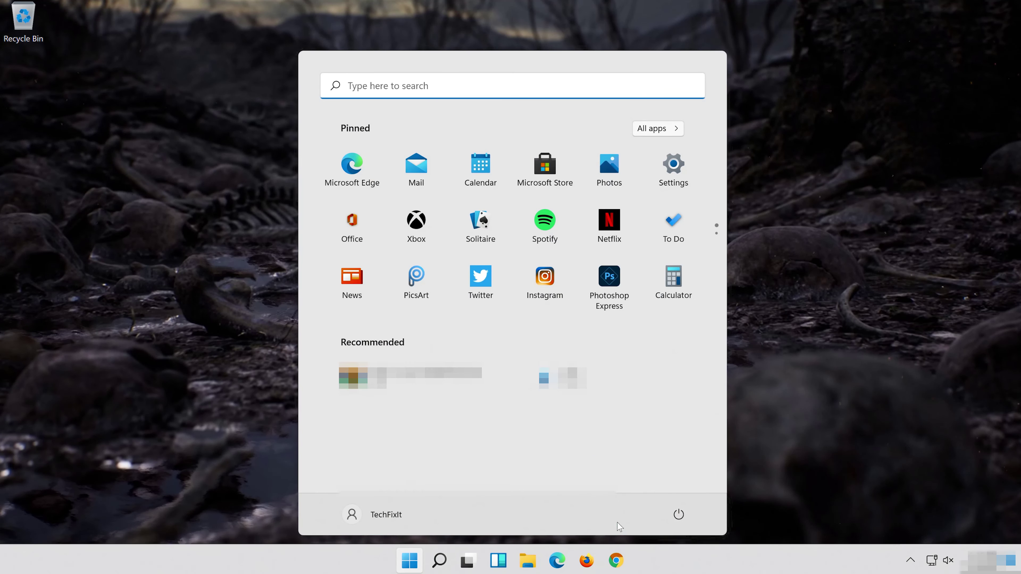
{"action": "left_click", "coordinate": [679, 515]}
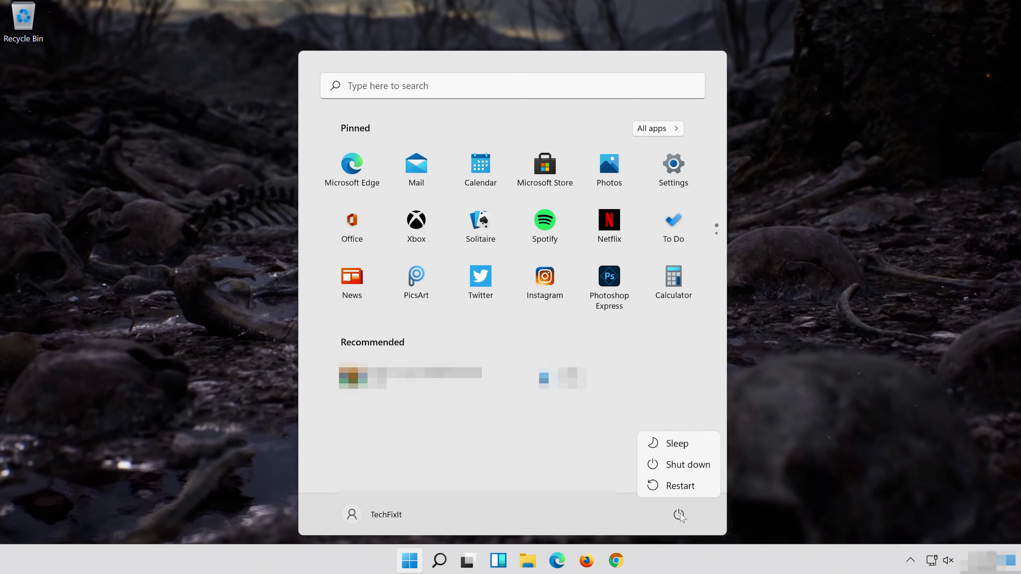
{"action": "left_click", "coordinate": [691, 493]}
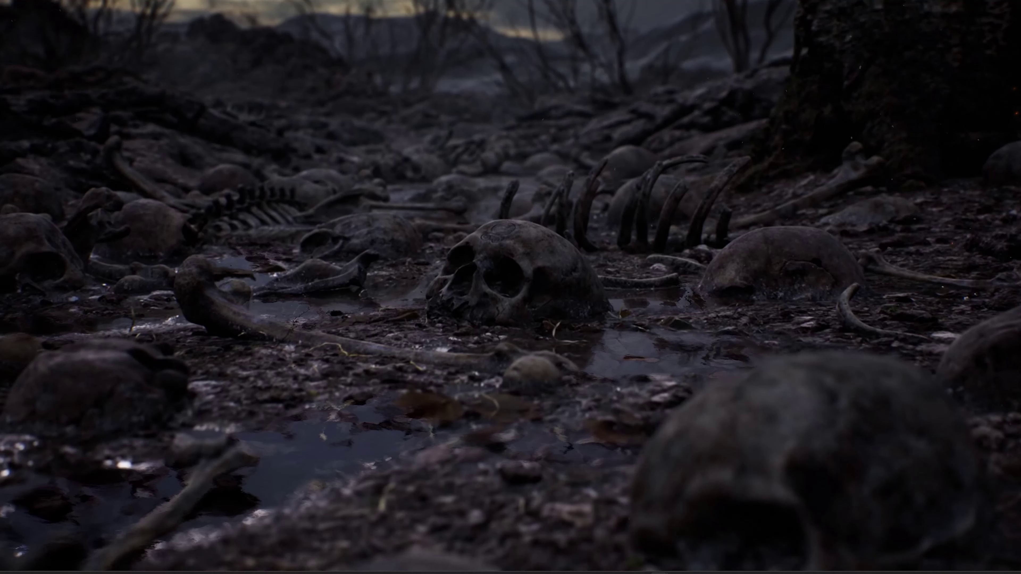
Step: Open the System Sound settings and choose the HDV 820 headphones as the output device
{"action": "left_click", "coordinate": [327, 572]}
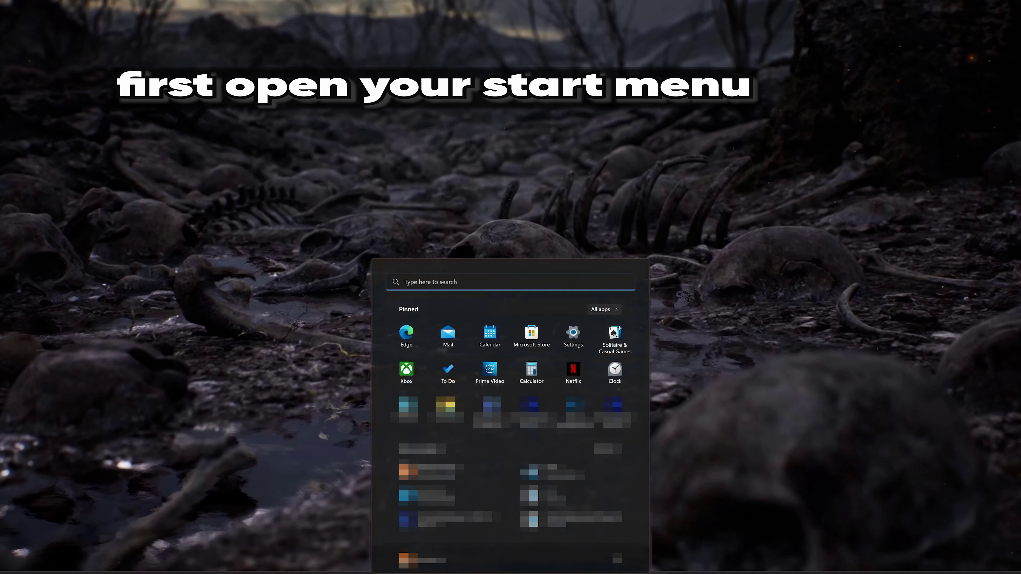
{"action": "left_click", "coordinate": [574, 334]}
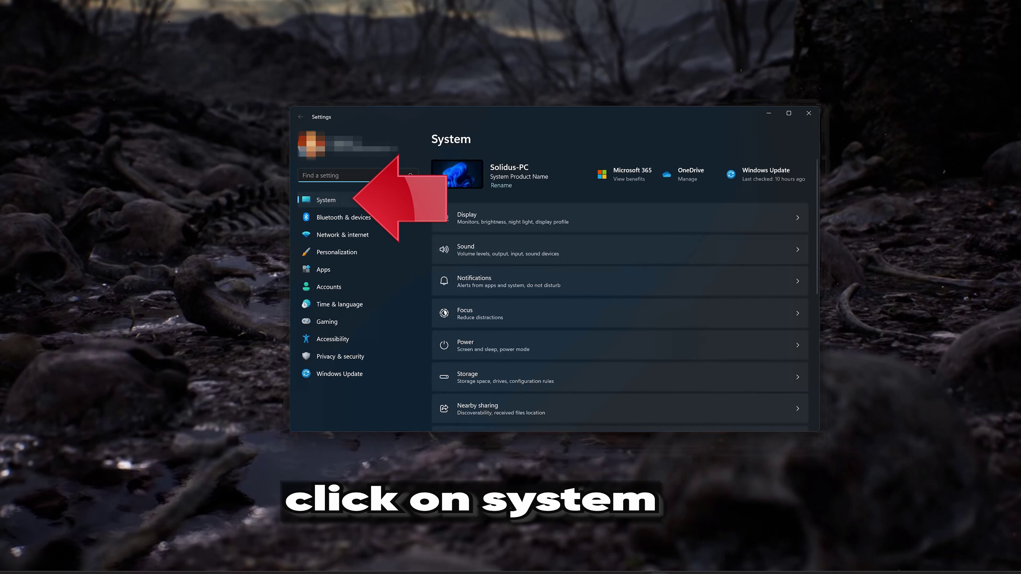
{"action": "left_click", "coordinate": [352, 201]}
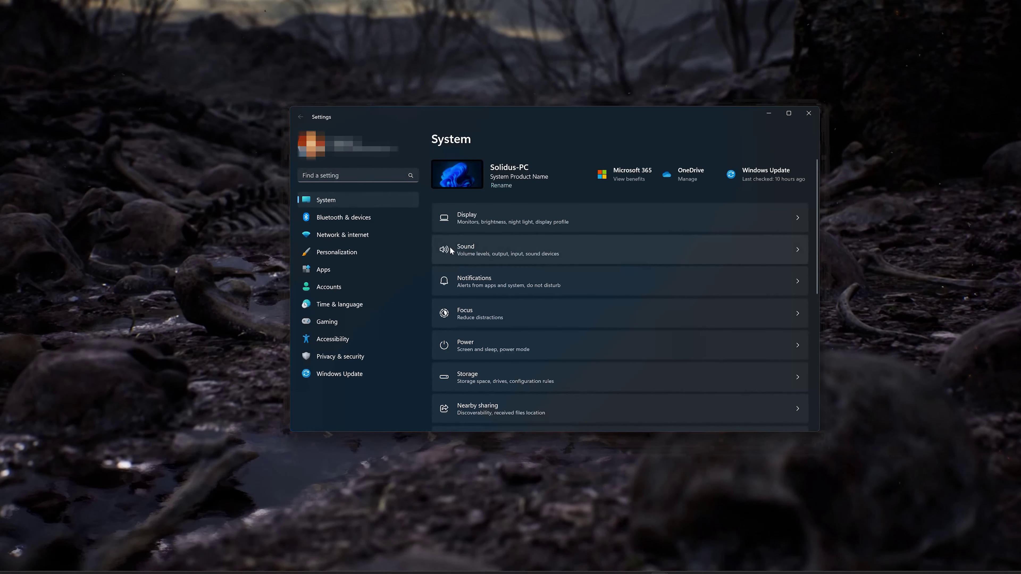
{"action": "left_click", "coordinate": [602, 248]}
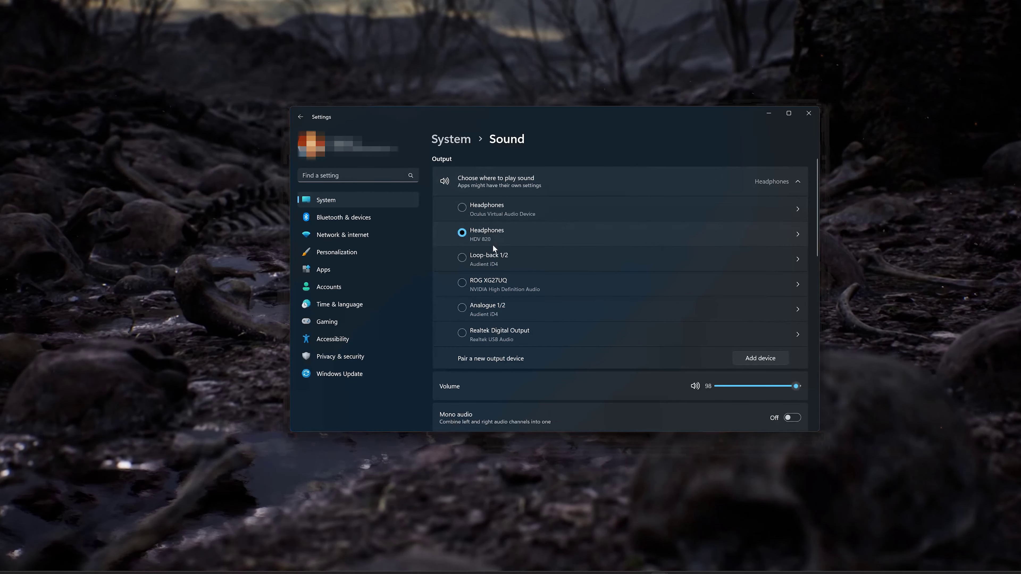
{"action": "left_click", "coordinate": [488, 206]}
{"action": "left_click", "coordinate": [486, 233]}
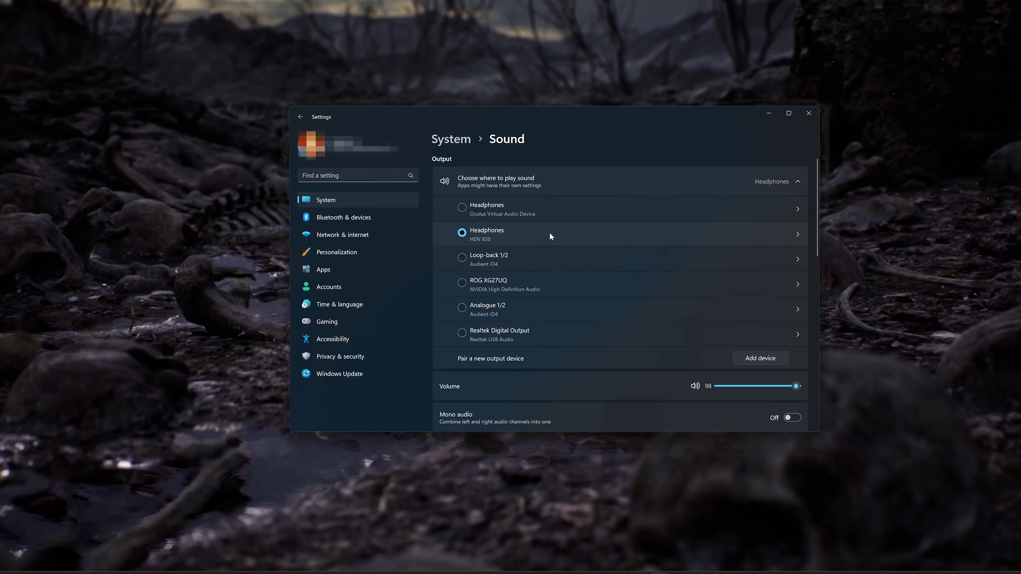
Step: View the HDV 820 headphones' properties, return to the Sound page, and open and dismiss the options for adding a device
{"action": "left_click", "coordinate": [551, 237]}
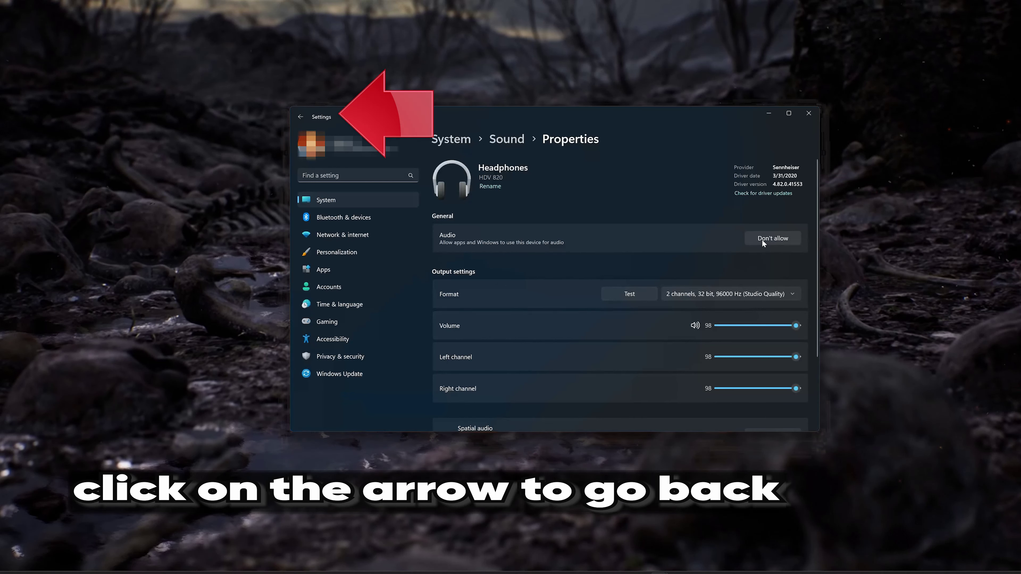
{"action": "left_click", "coordinate": [303, 116]}
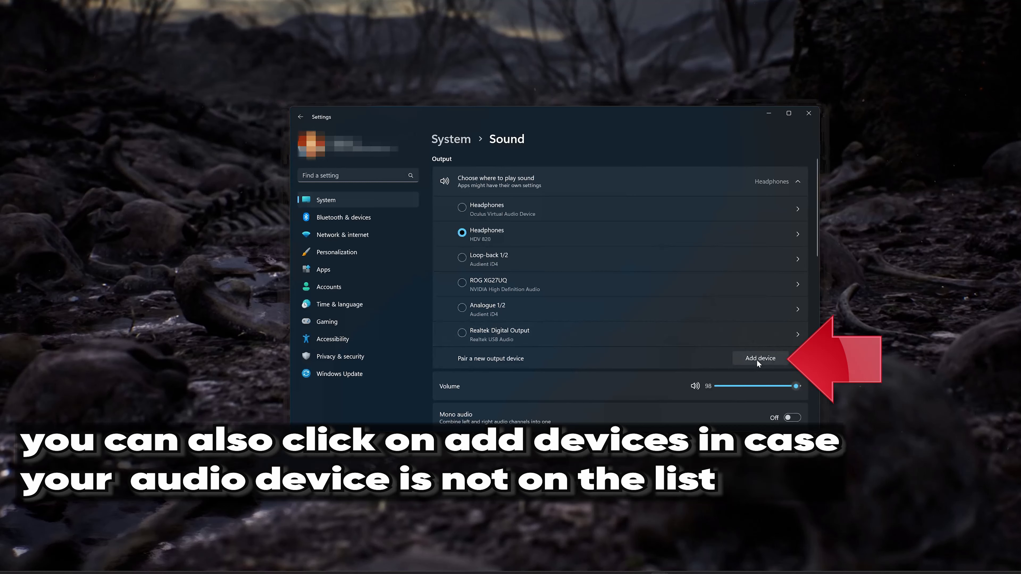
{"action": "left_click", "coordinate": [757, 359]}
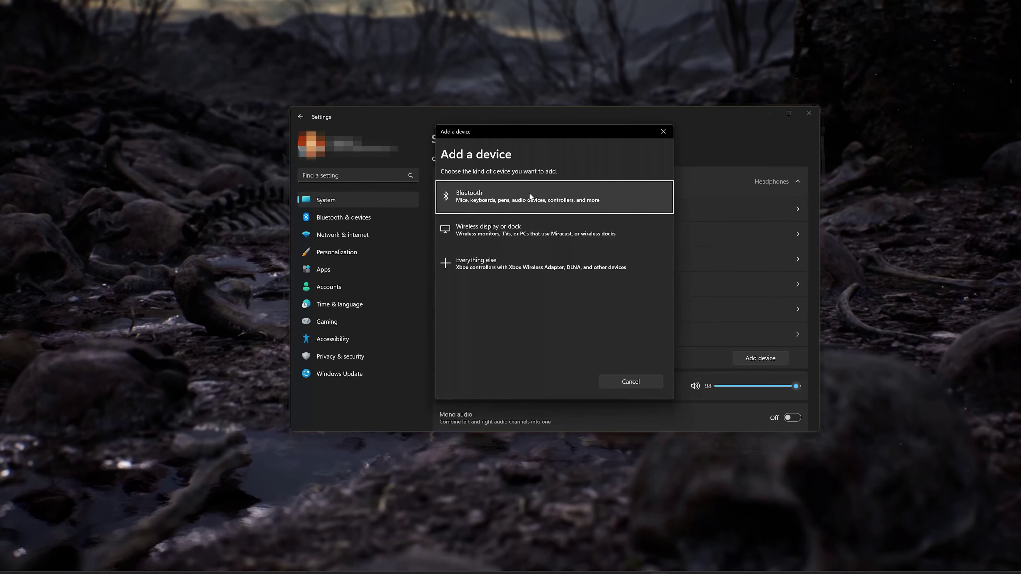
{"action": "left_click", "coordinate": [657, 133]}
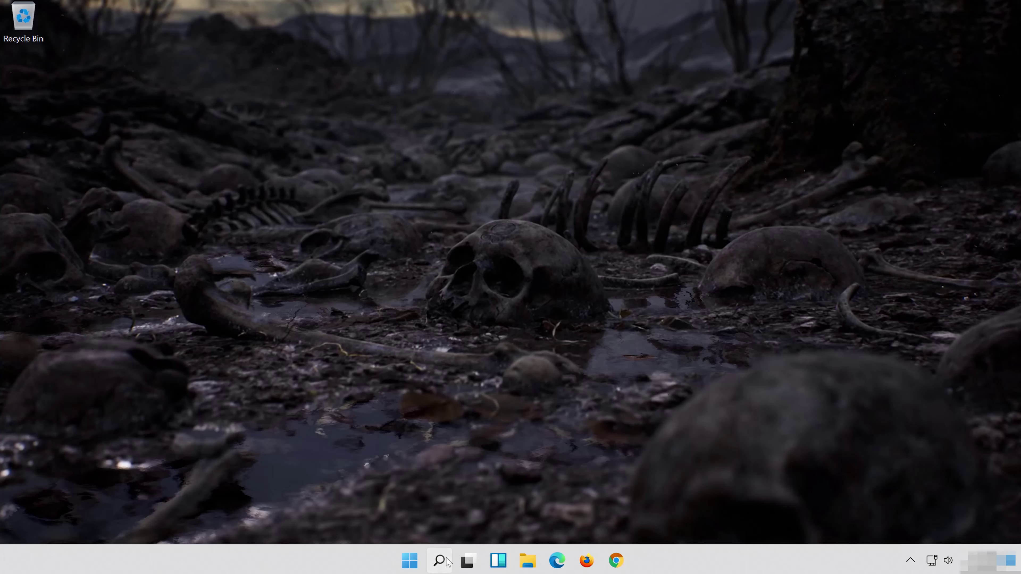
Step: Search for "device manager", open Device Manager, and move its window toward the middle of the desktop
{"action": "left_click", "coordinate": [446, 560]}
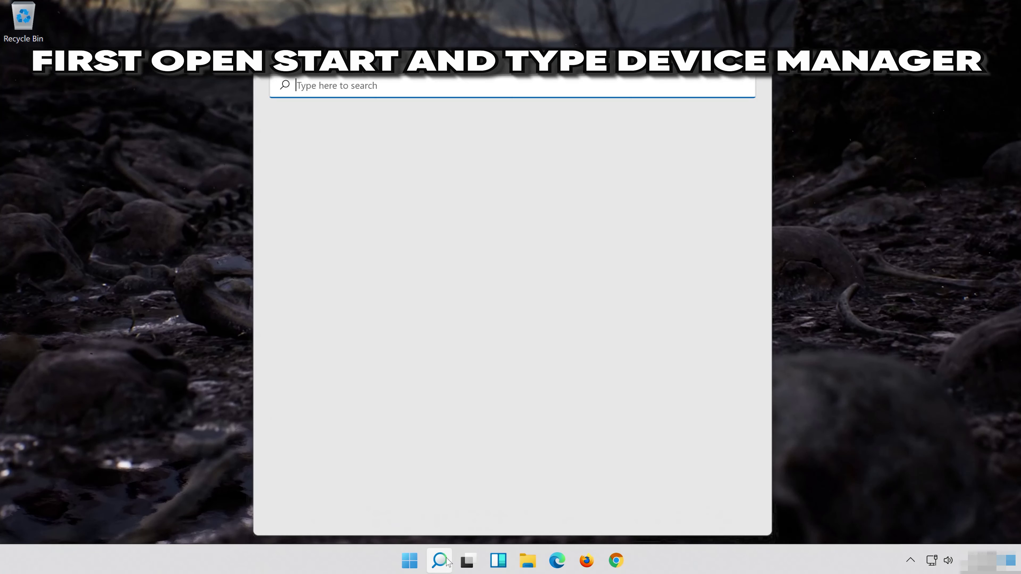
{"action": "type", "text": "dev"}
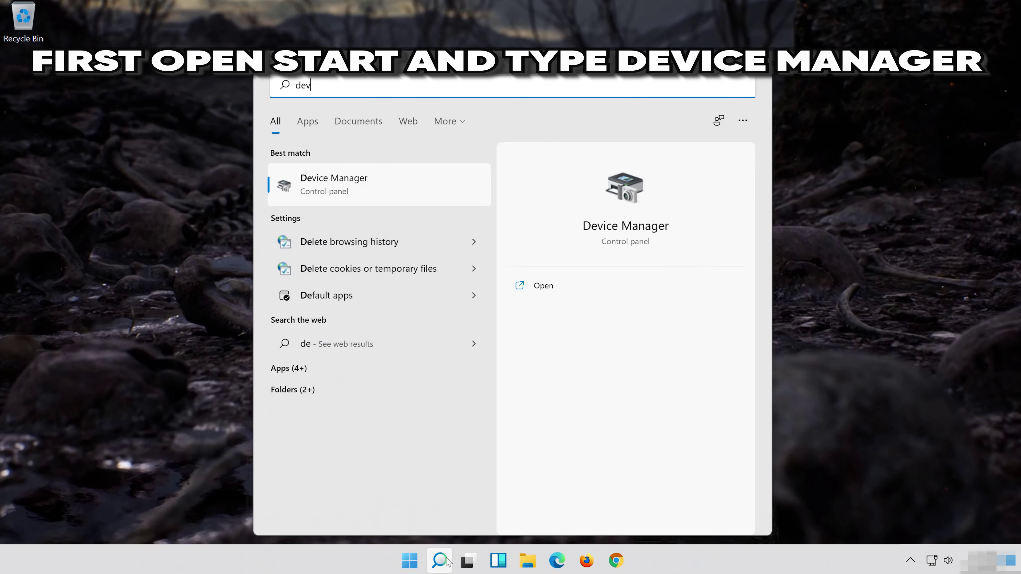
{"action": "type", "text": "ice ma"}
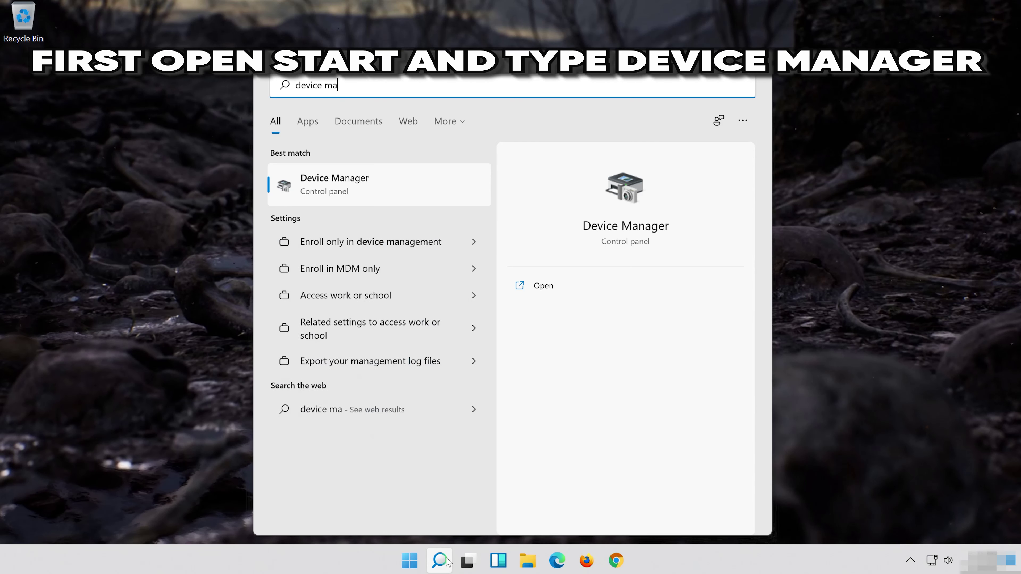
{"action": "type", "text": "nager"}
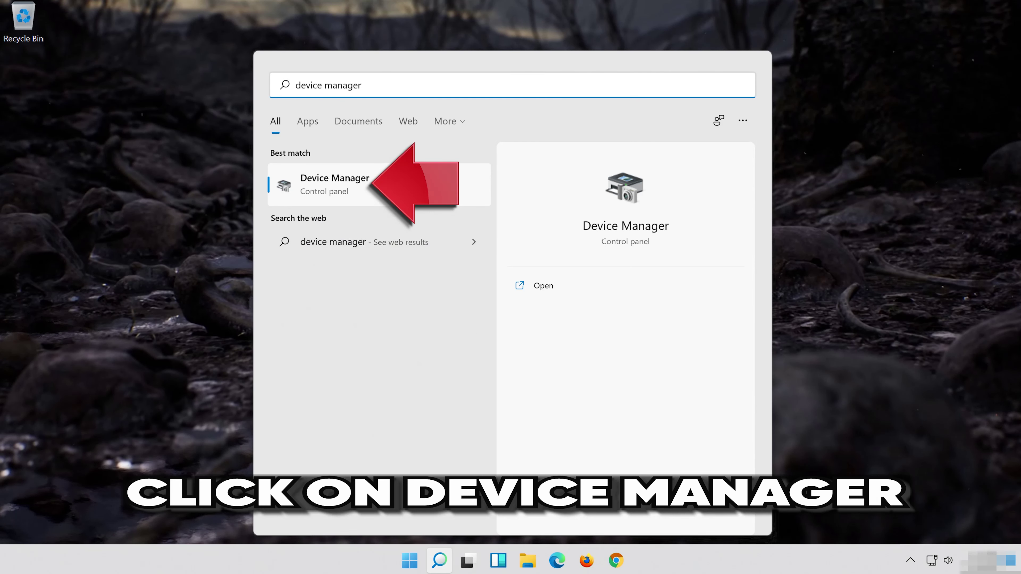
{"action": "left_click", "coordinate": [425, 193]}
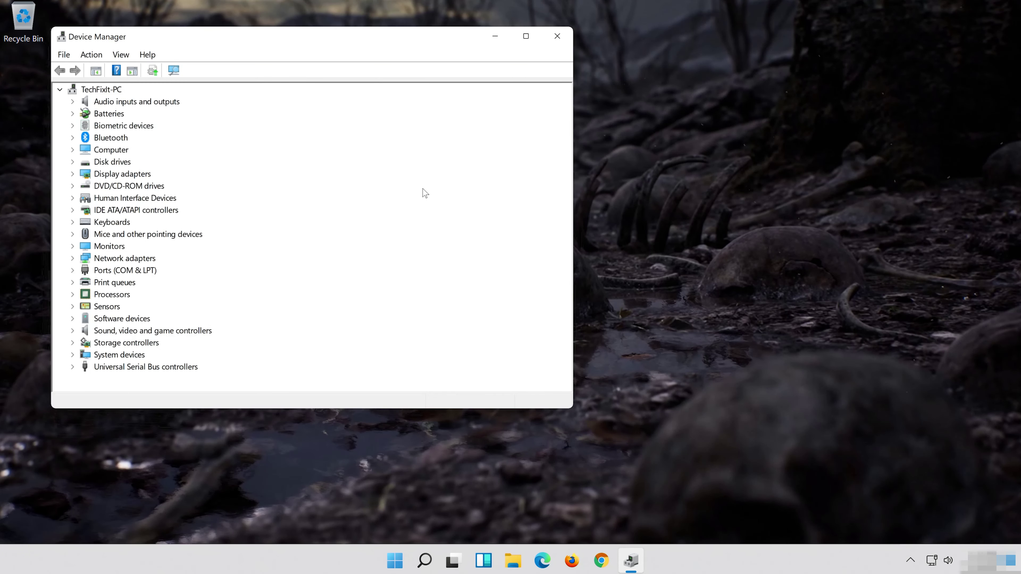
{"action": "left_click_drag", "start_coordinate": [334, 38], "coordinate": [582, 51]}
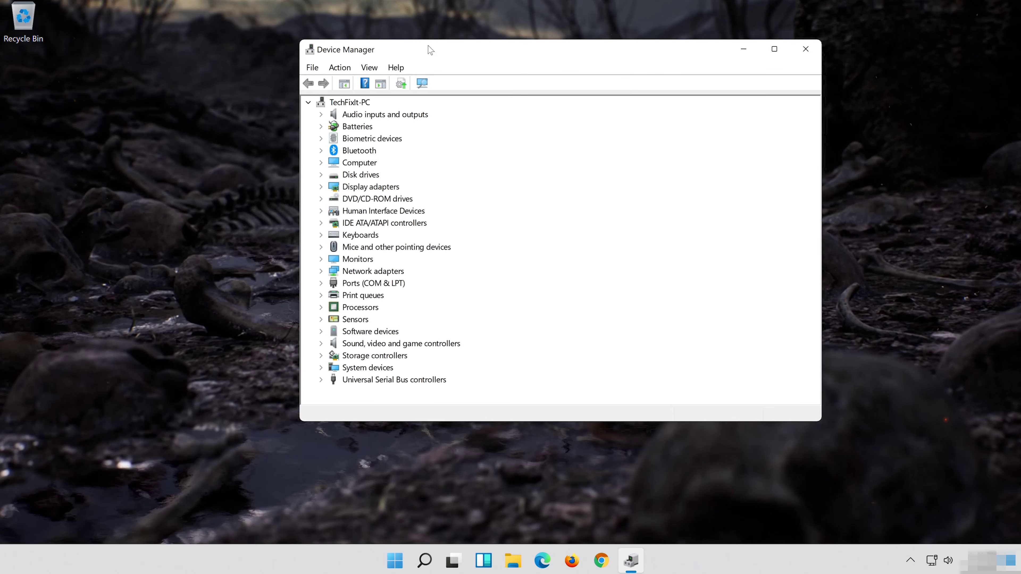
Step: Expand Sound, video and game controllers and show the driver properties of the High Definition Audio Device
{"action": "left_click", "coordinate": [321, 344]}
{"action": "left_click", "coordinate": [349, 358]}
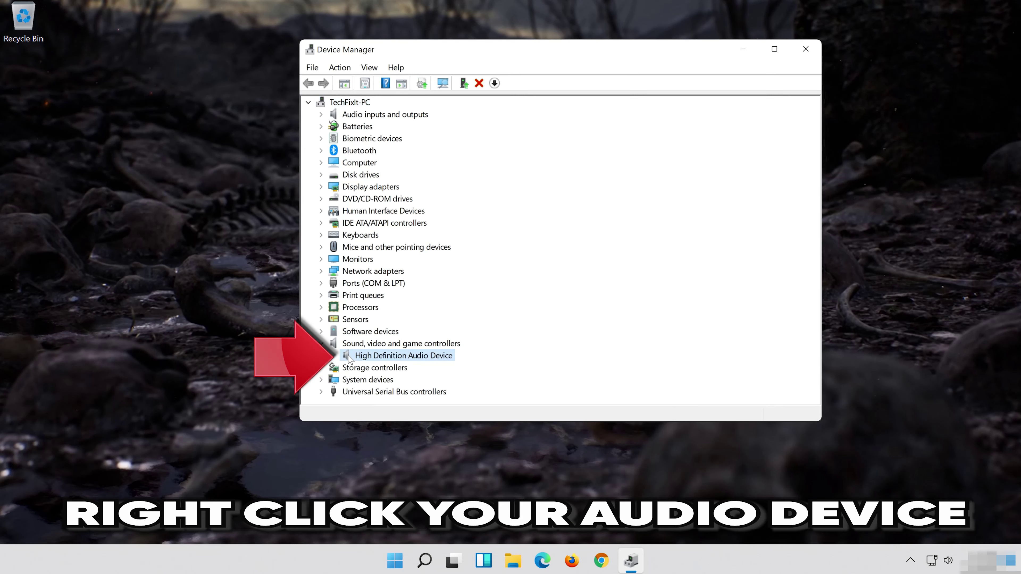
{"action": "right_click", "coordinate": [426, 358]}
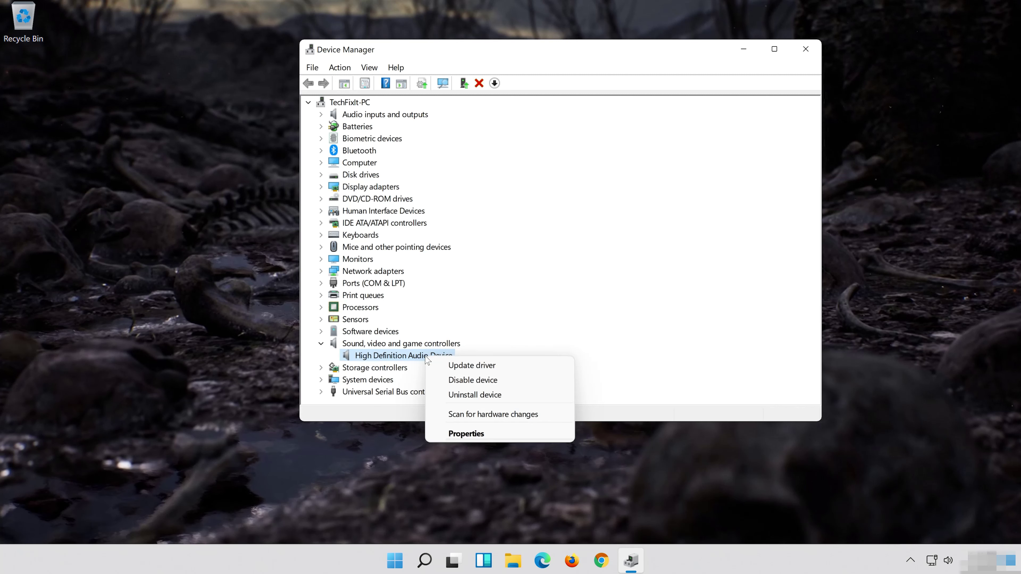
{"action": "left_click", "coordinate": [497, 434]}
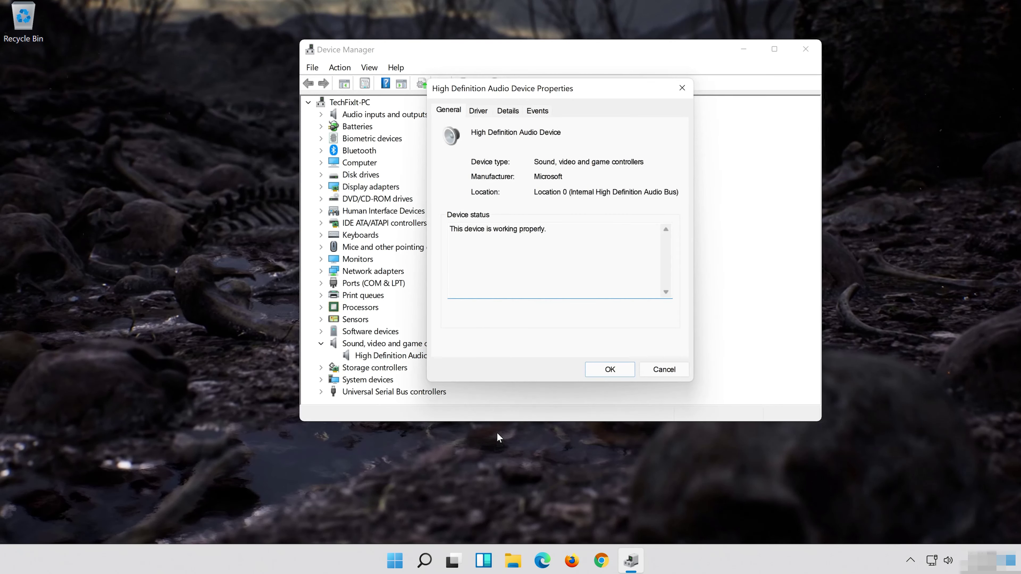
{"action": "left_click", "coordinate": [481, 113]}
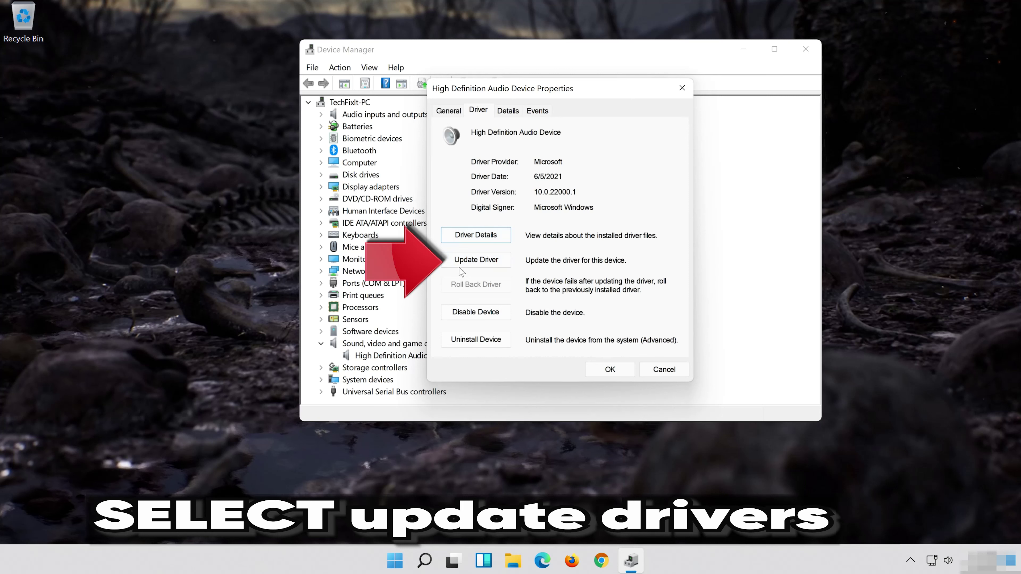
Step: Search automatically for an updated audio device driver, and continue the search by checking for updates in Windows Update
{"action": "left_click", "coordinate": [477, 264]}
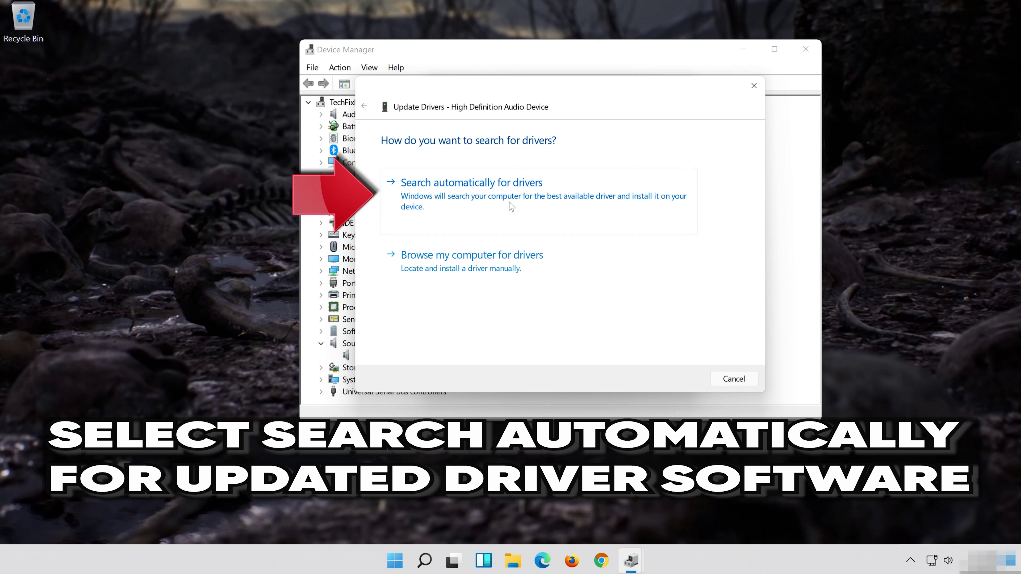
{"action": "left_click", "coordinate": [559, 202]}
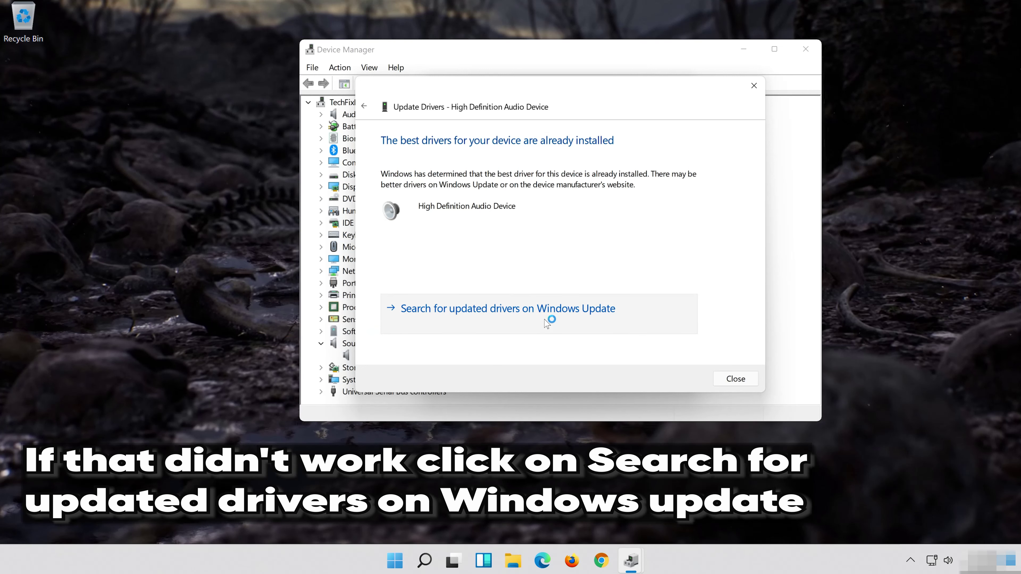
{"action": "left_click", "coordinate": [546, 323]}
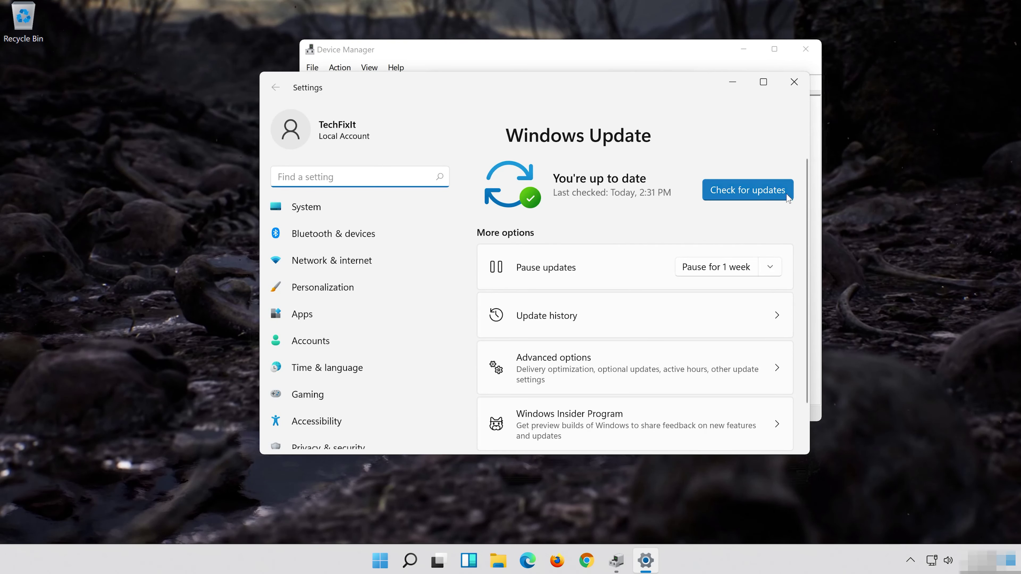
{"action": "left_click", "coordinate": [742, 188]}
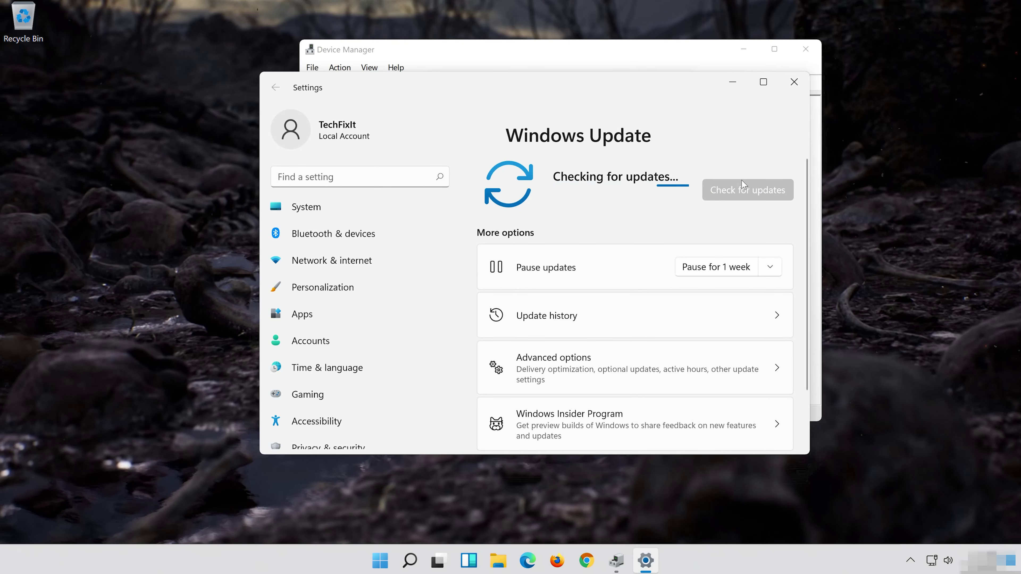